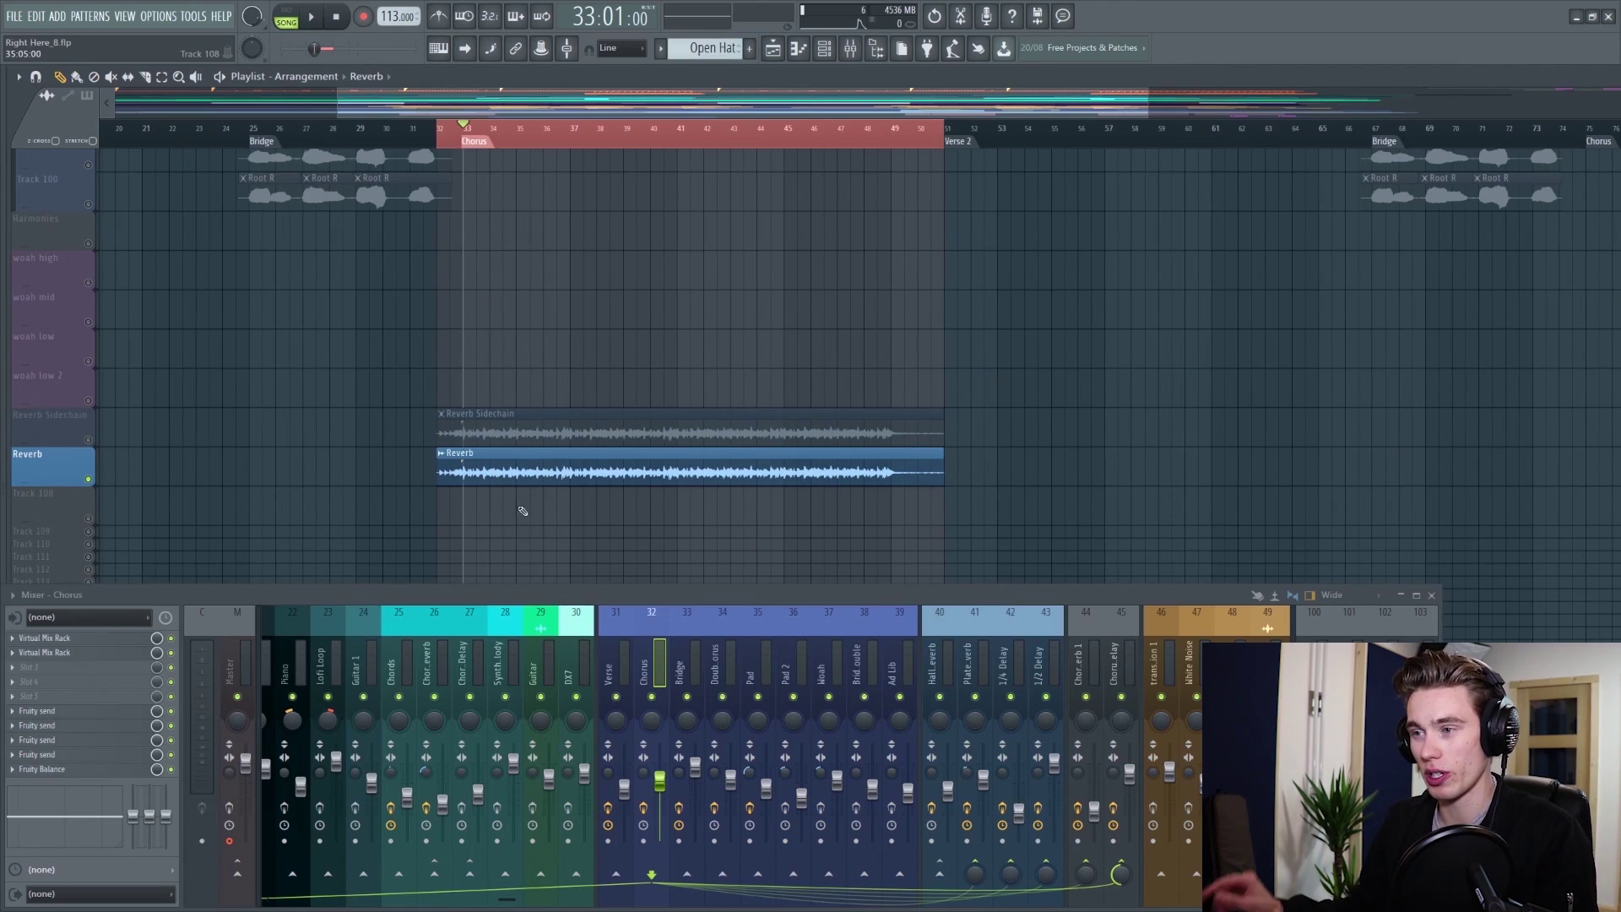
Zoom into the Reverb and Reverb Sidechain tracks and play the chorus from bar 32.
{"action": "scroll", "coordinate": [536, 488], "scroll_direction": "up", "scroll_amount": 2}
{"action": "scroll", "coordinate": [562, 471], "scroll_direction": "down", "scroll_amount": 2}
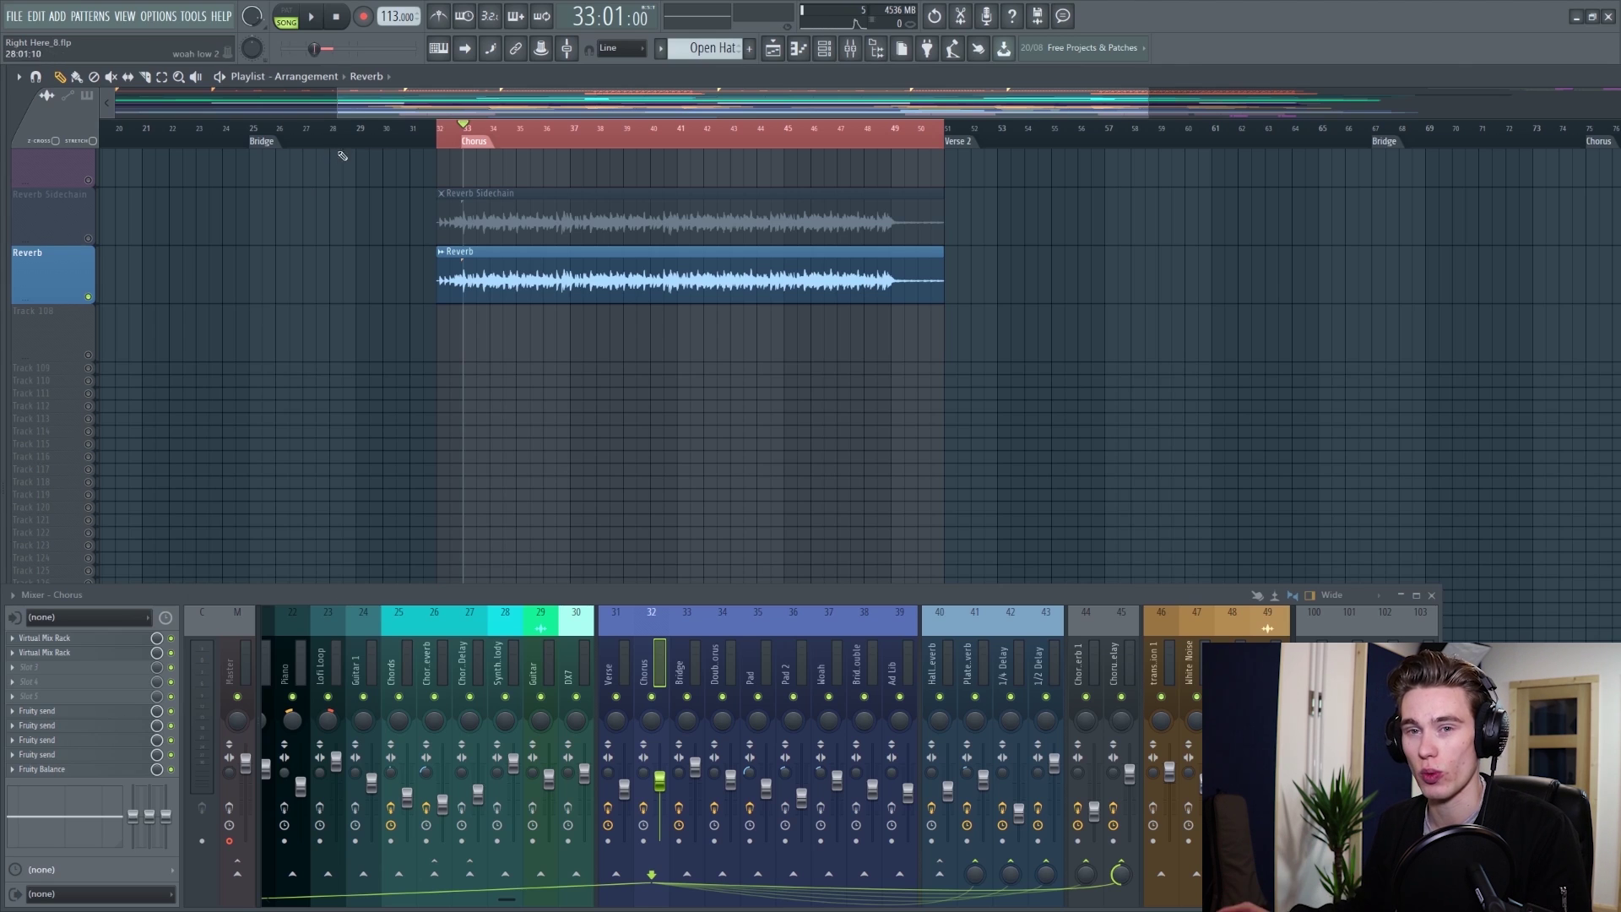
{"action": "key", "text": "space"}
{"action": "scroll", "coordinate": [713, 388], "scroll_direction": "up", "scroll_amount": 3}
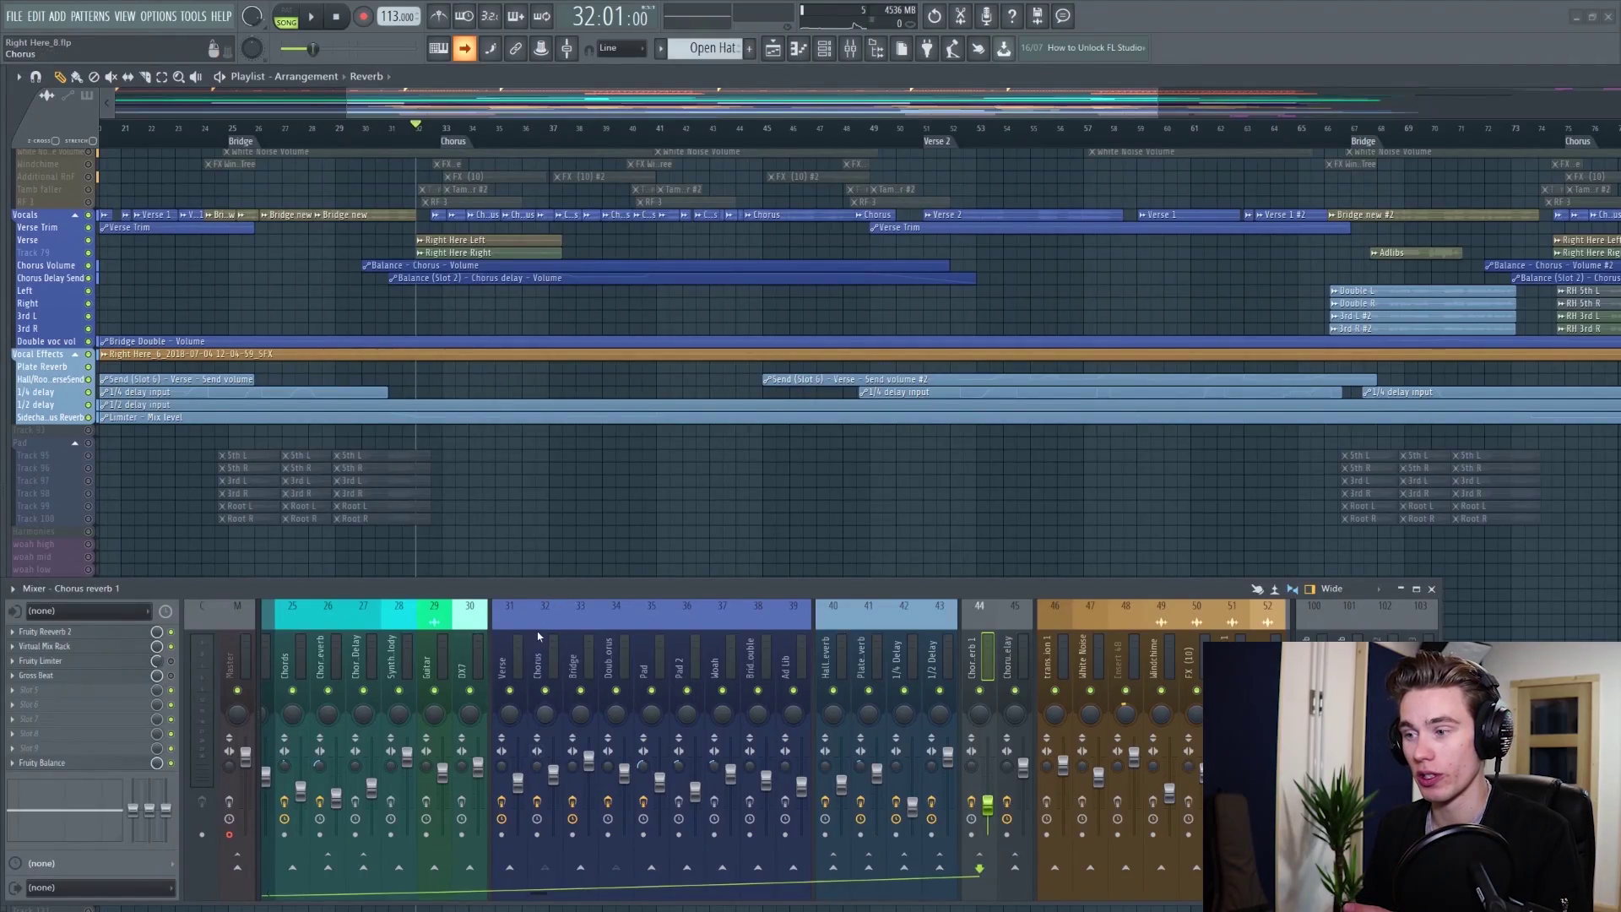
{"action": "left_click", "coordinate": [550, 656]}
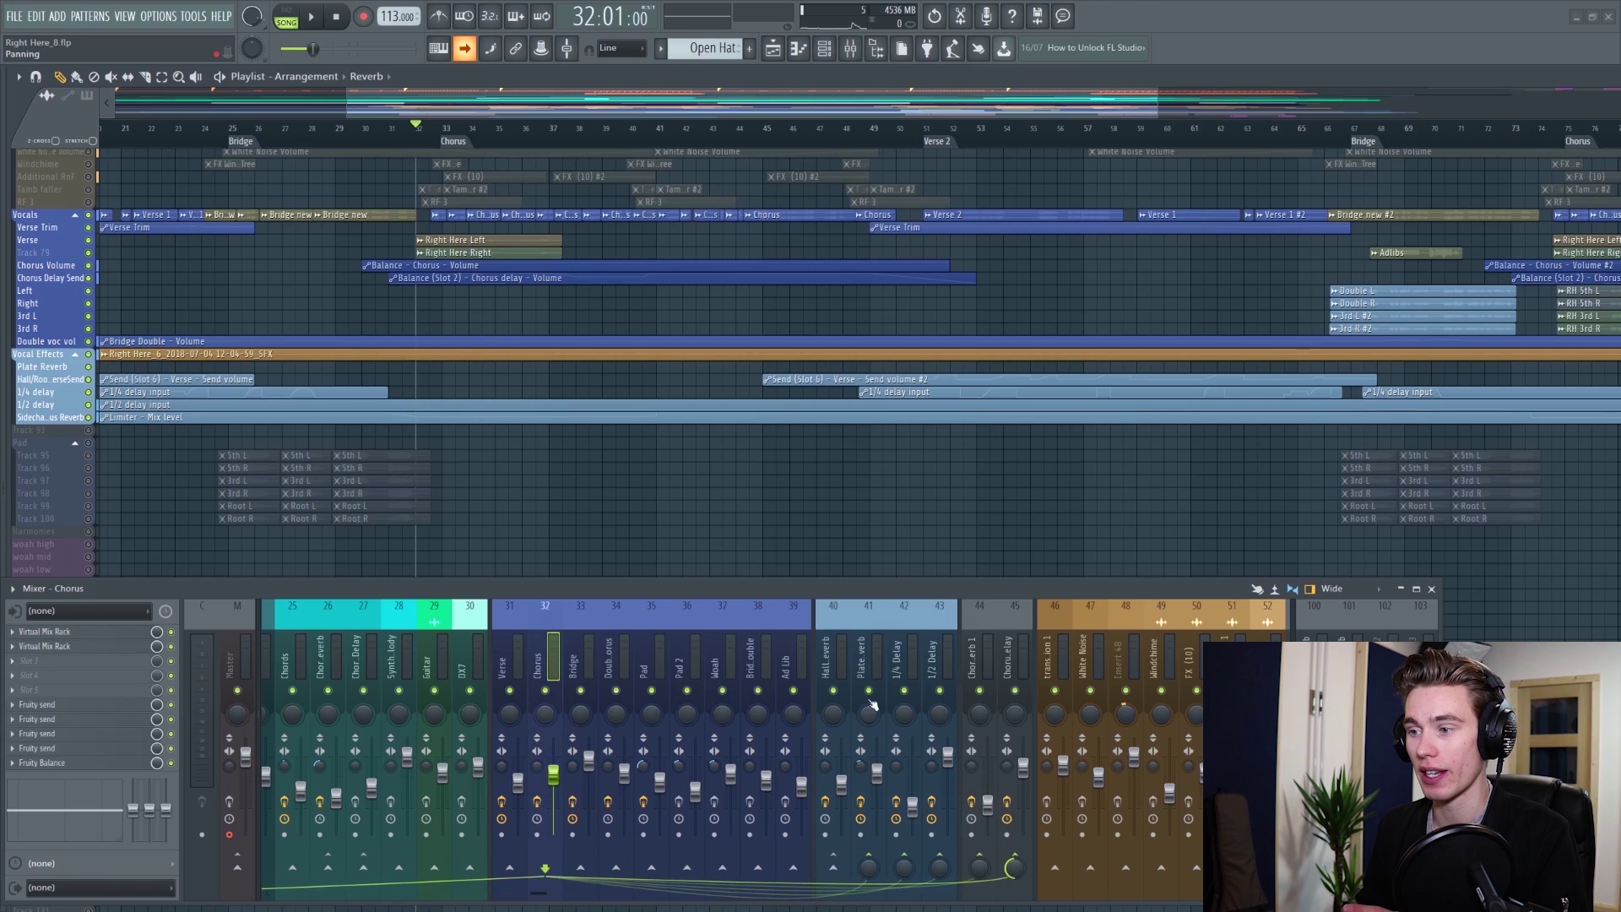
{"action": "left_click", "coordinate": [982, 662]}
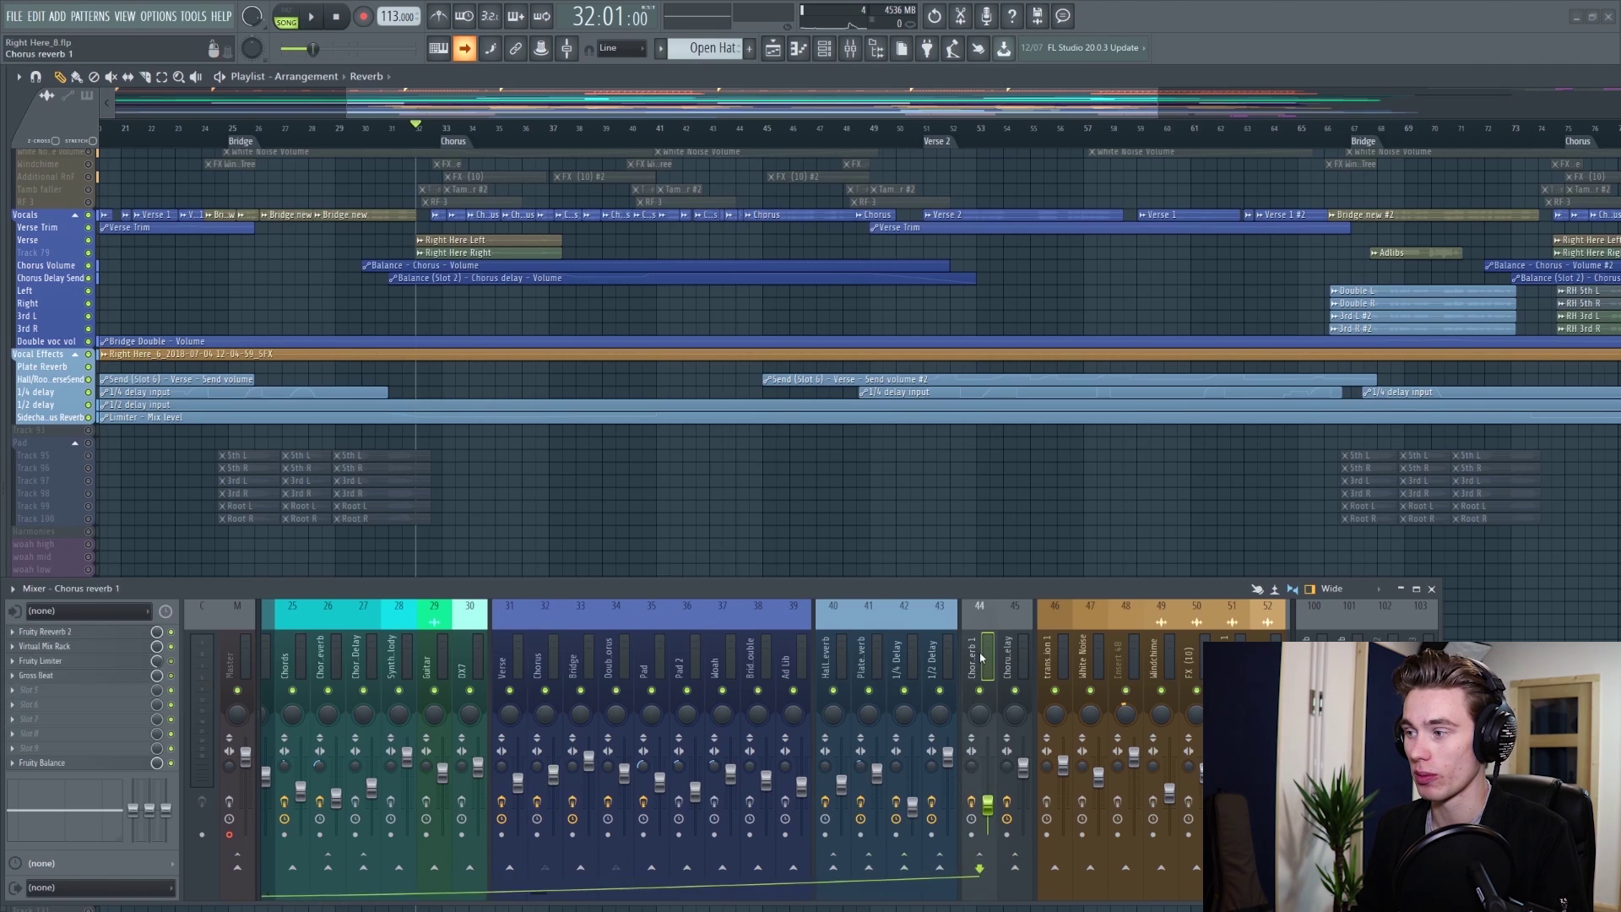
{"action": "left_click", "coordinate": [874, 700]}
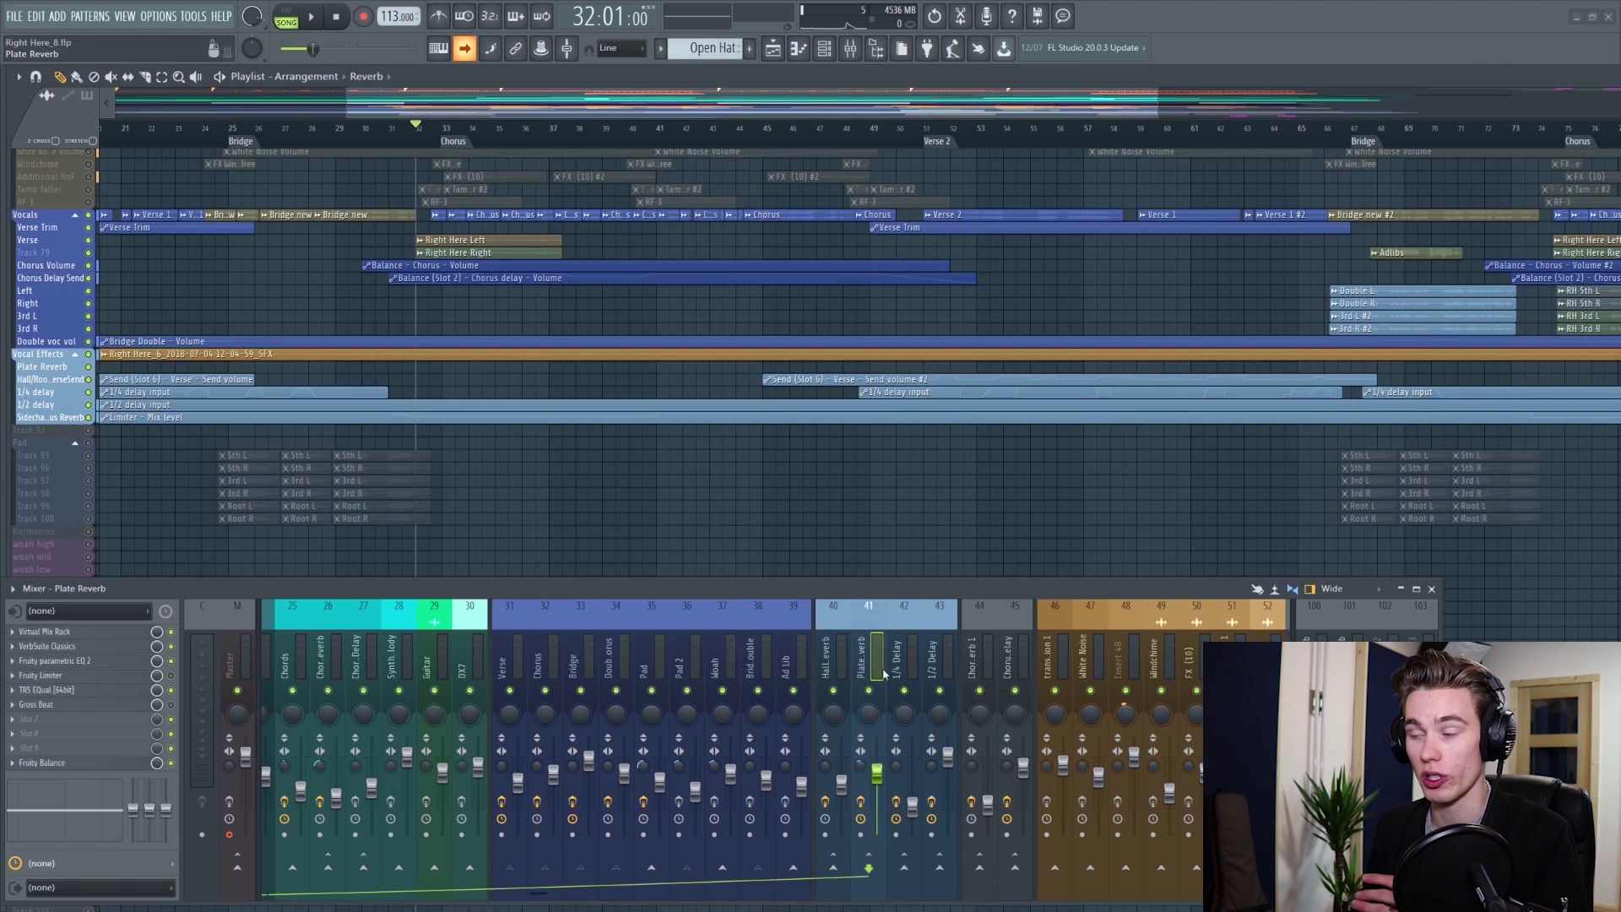
{"action": "left_click", "coordinate": [979, 659]}
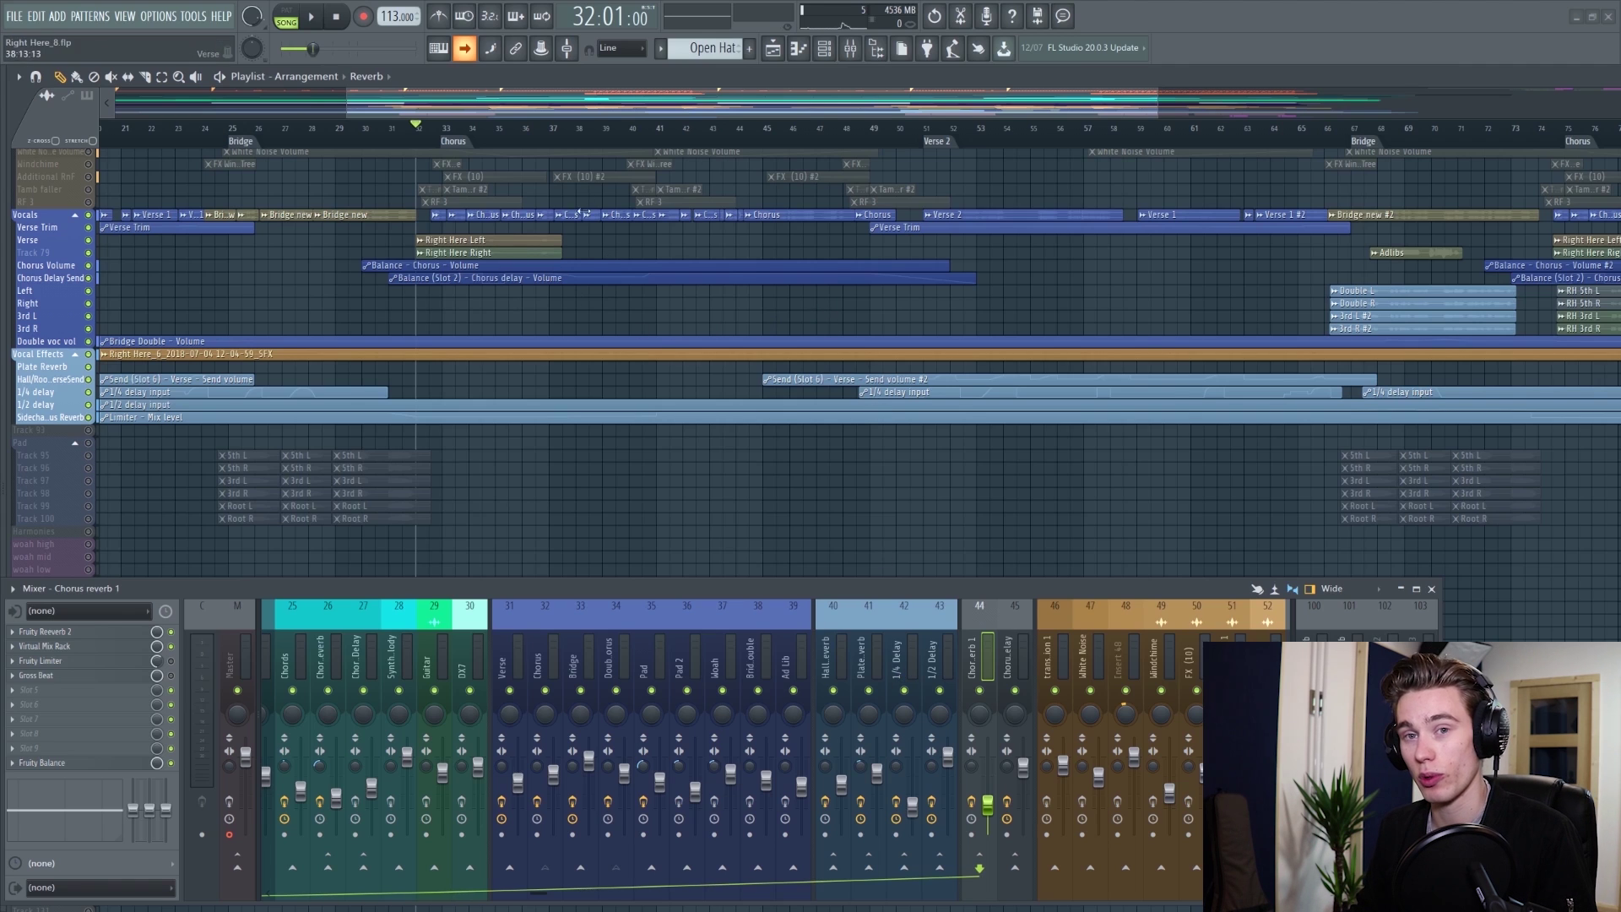
Play the chorus and bring up the Plate Reverb bus in the mixer.
{"action": "scroll", "coordinate": [574, 253], "scroll_direction": "up", "scroll_amount": 2}
{"action": "key", "text": "space"}
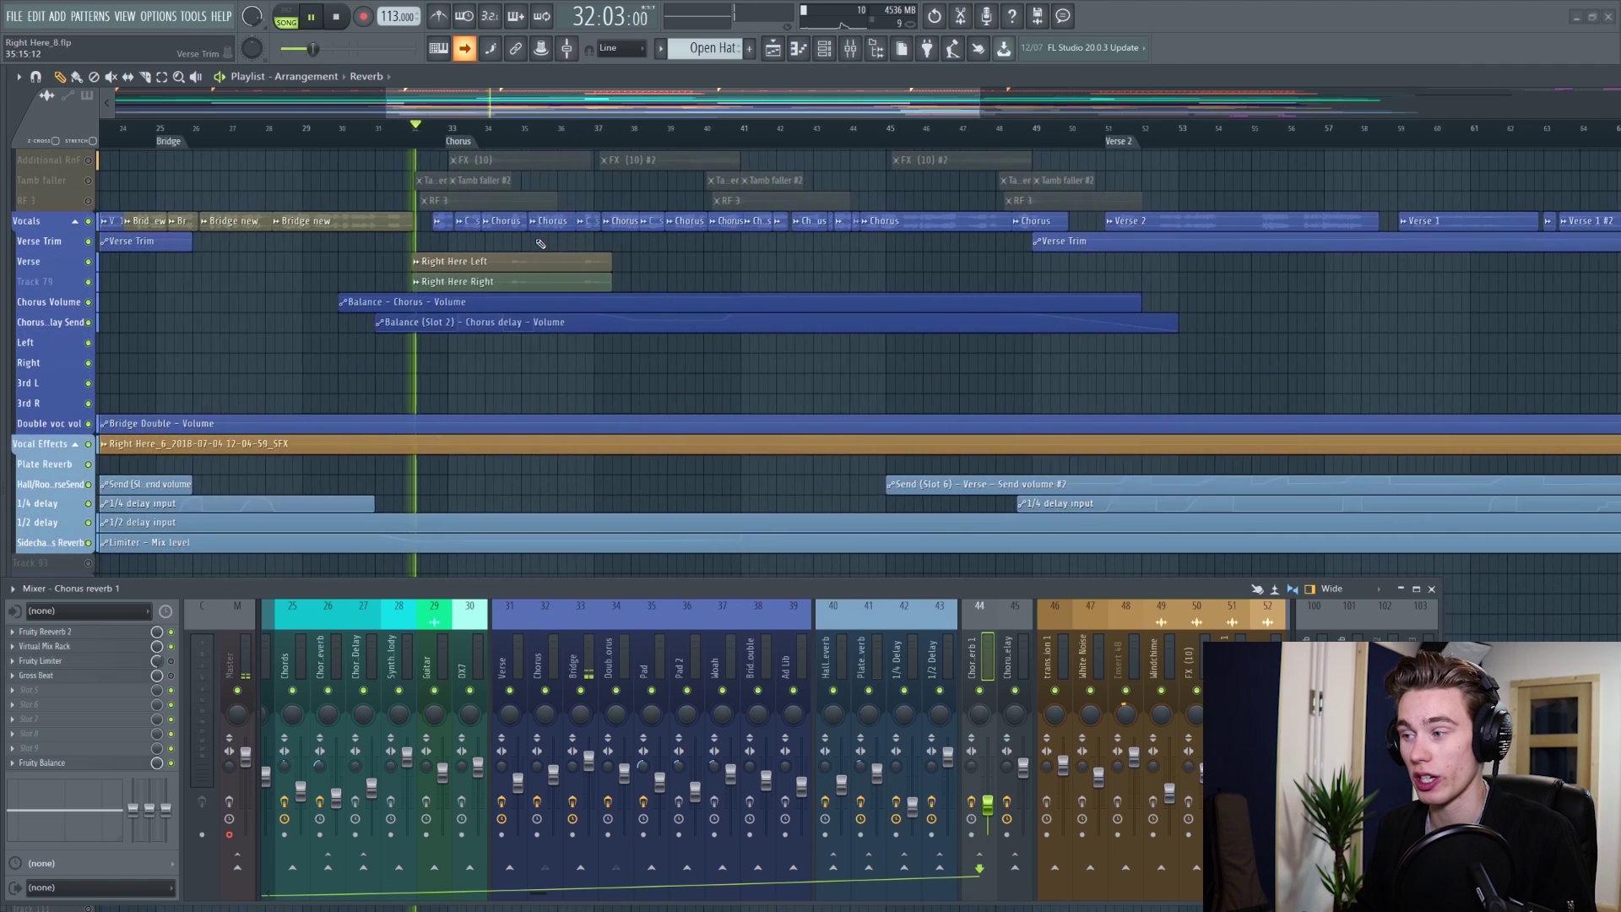
{"action": "scroll", "coordinate": [603, 354], "scroll_direction": "up", "scroll_amount": 2}
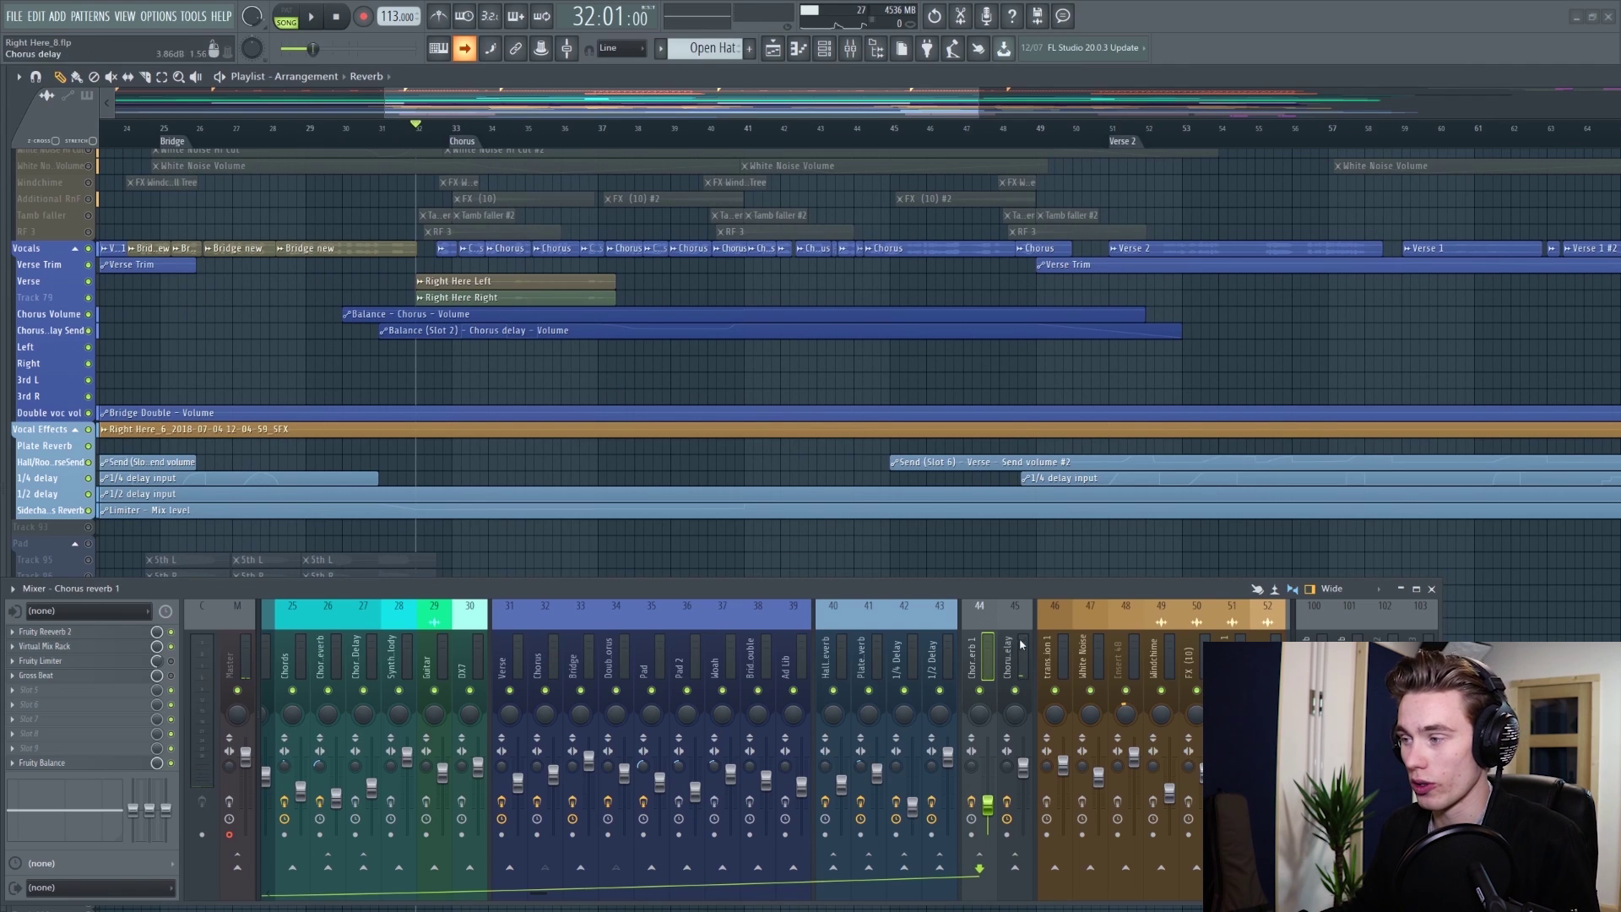
{"action": "left_click", "coordinate": [868, 659]}
{"action": "key", "text": "space"}
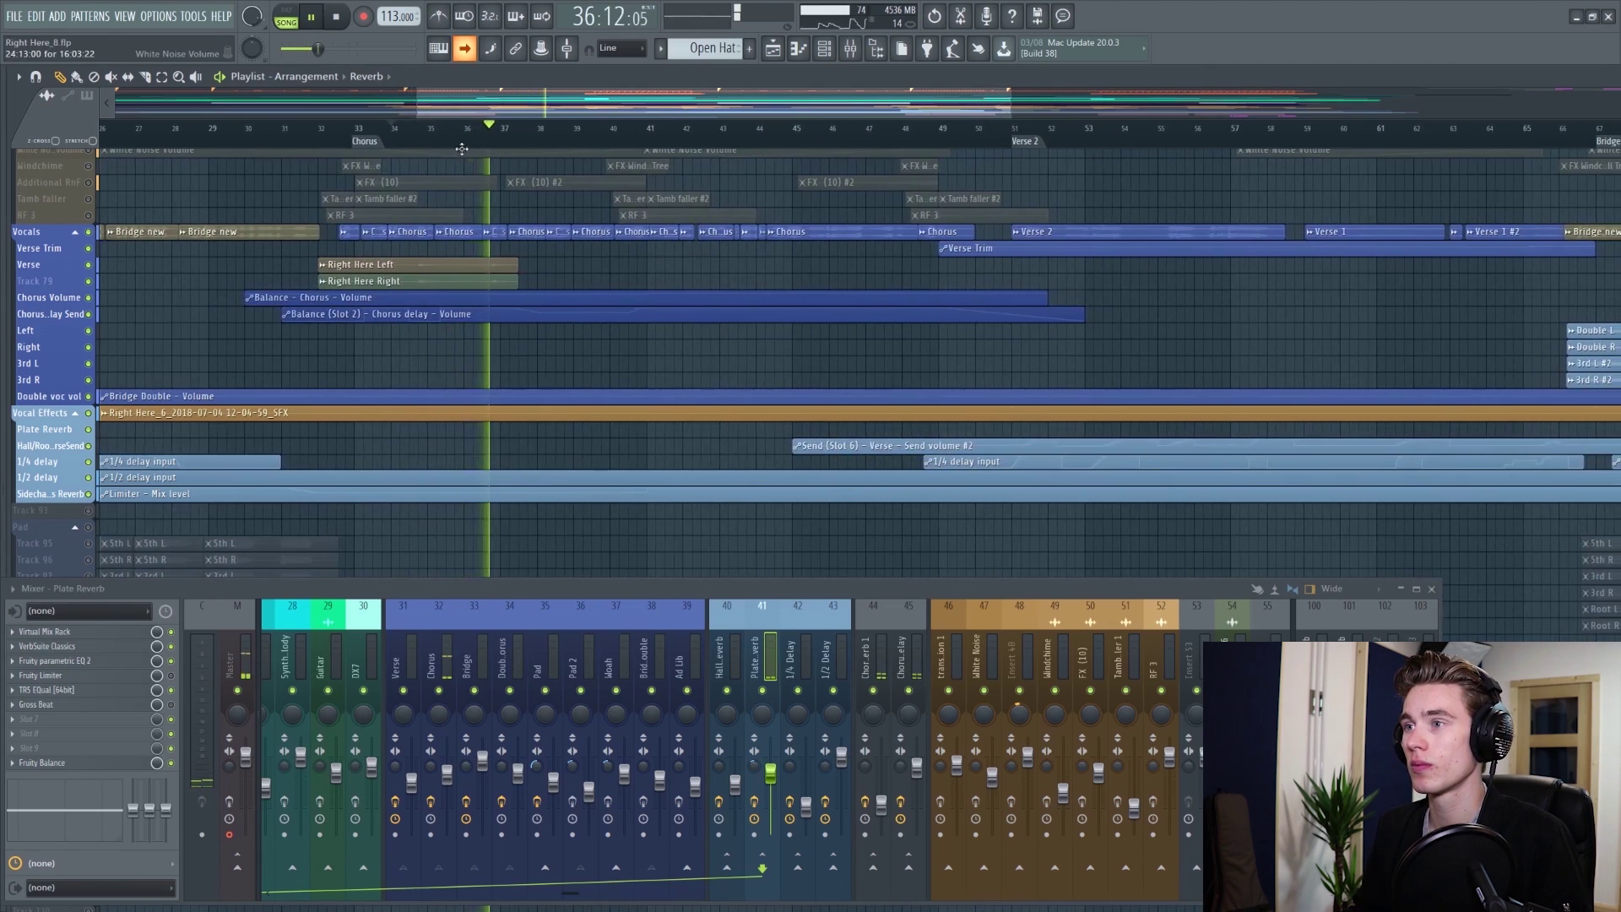
Stop playback and show the Chorus vocal insert's effects and sends in the mixer.
{"action": "scroll", "coordinate": [435, 478], "scroll_direction": "left", "scroll_amount": 1}
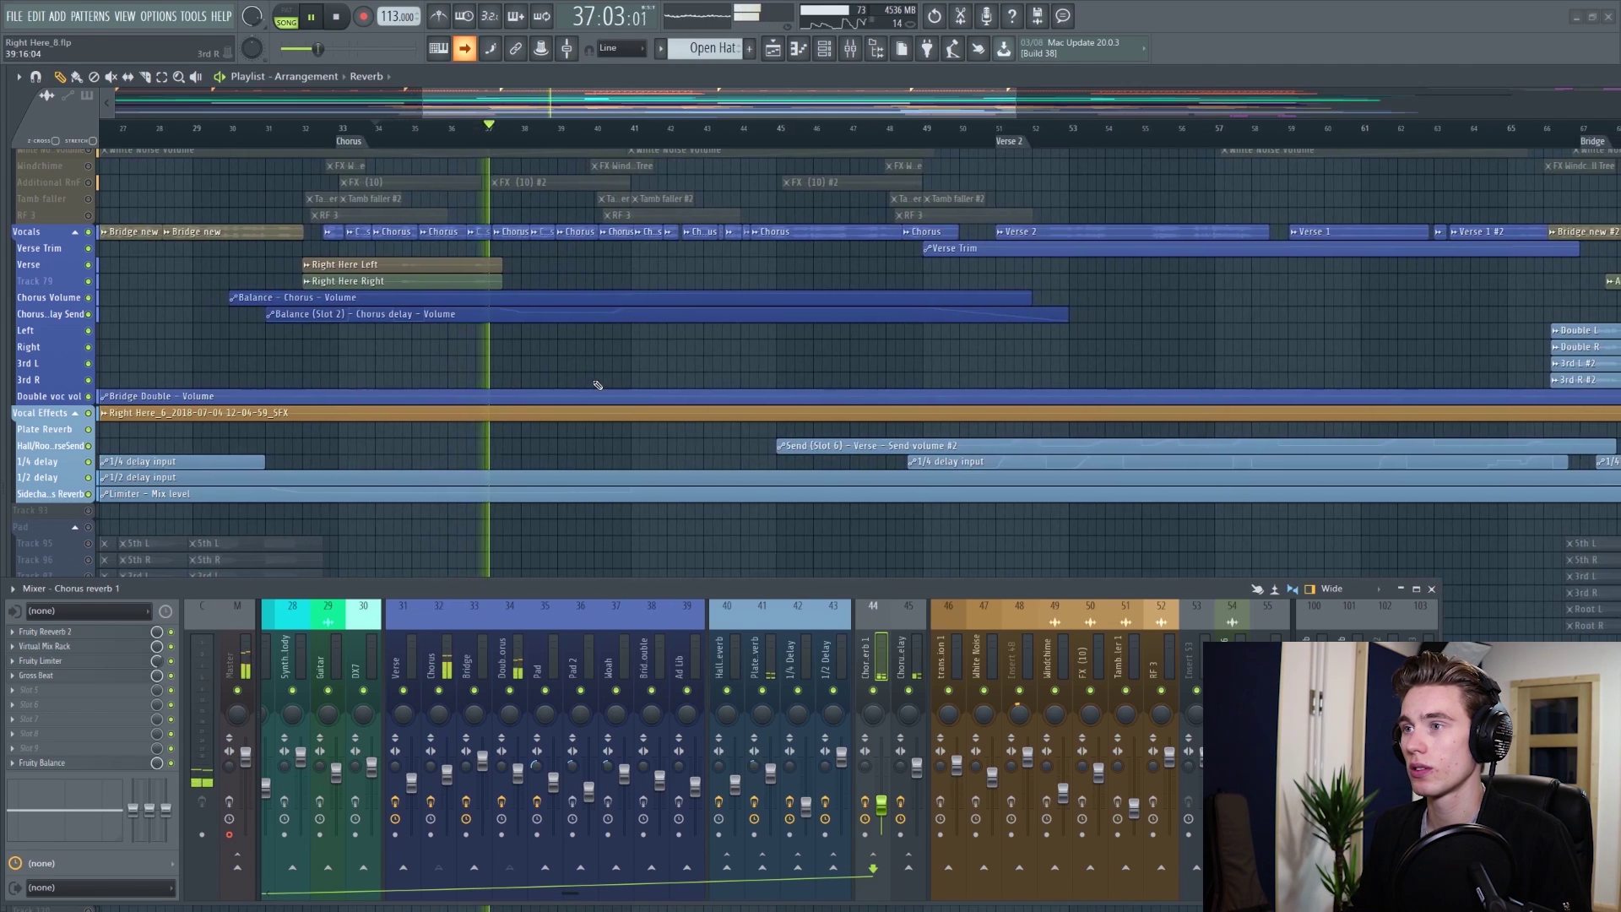
{"action": "key", "text": "space"}
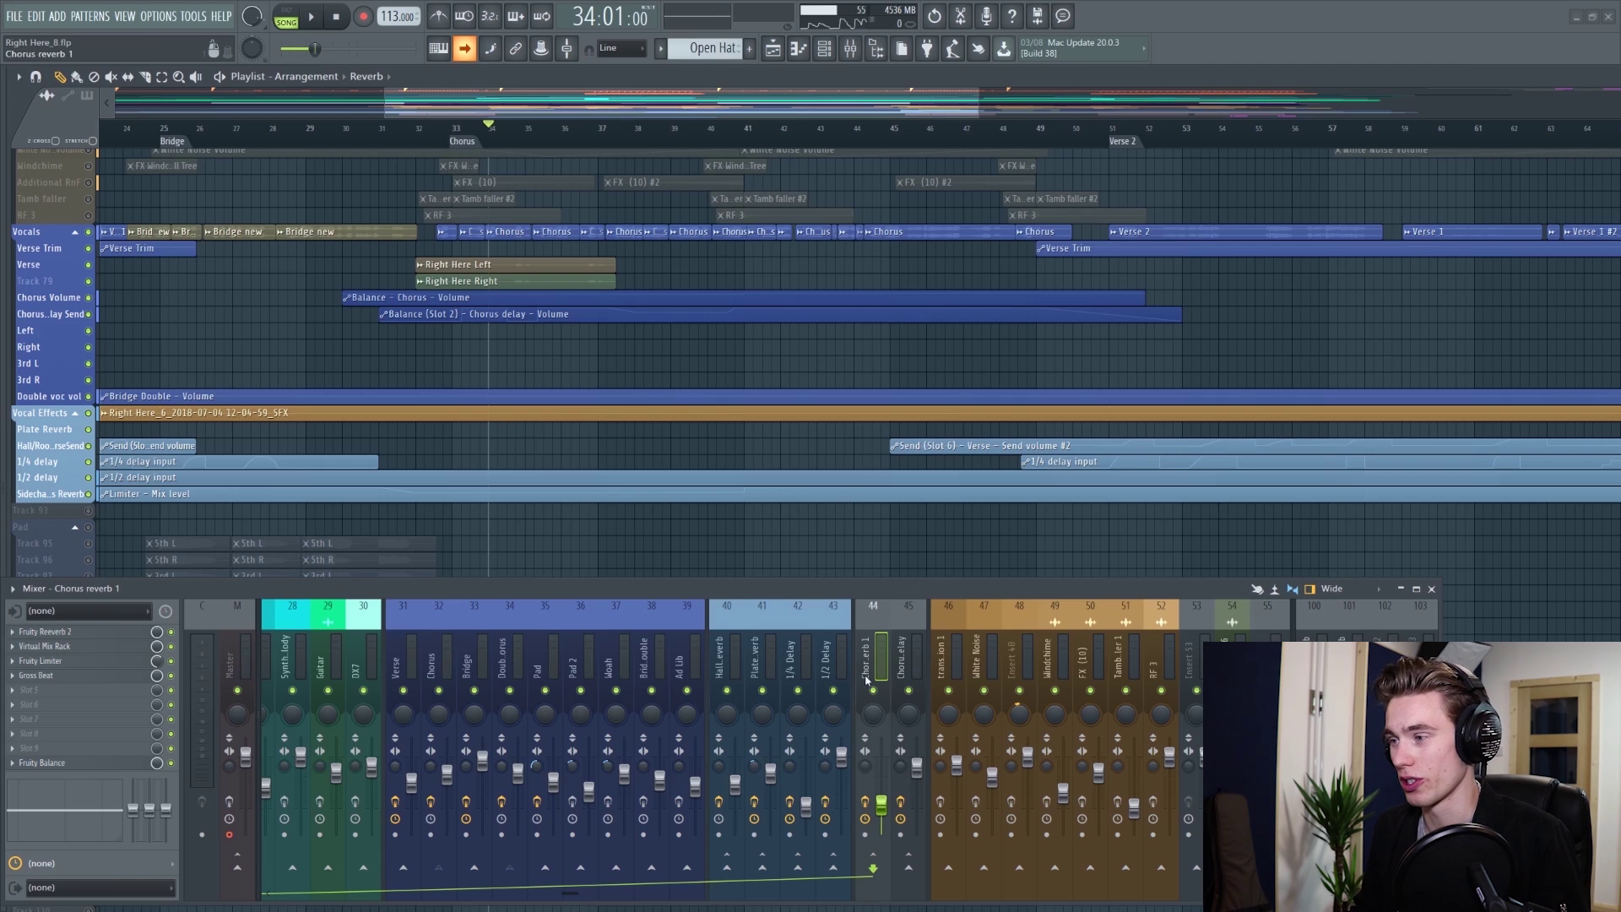
{"action": "left_click", "coordinate": [441, 637]}
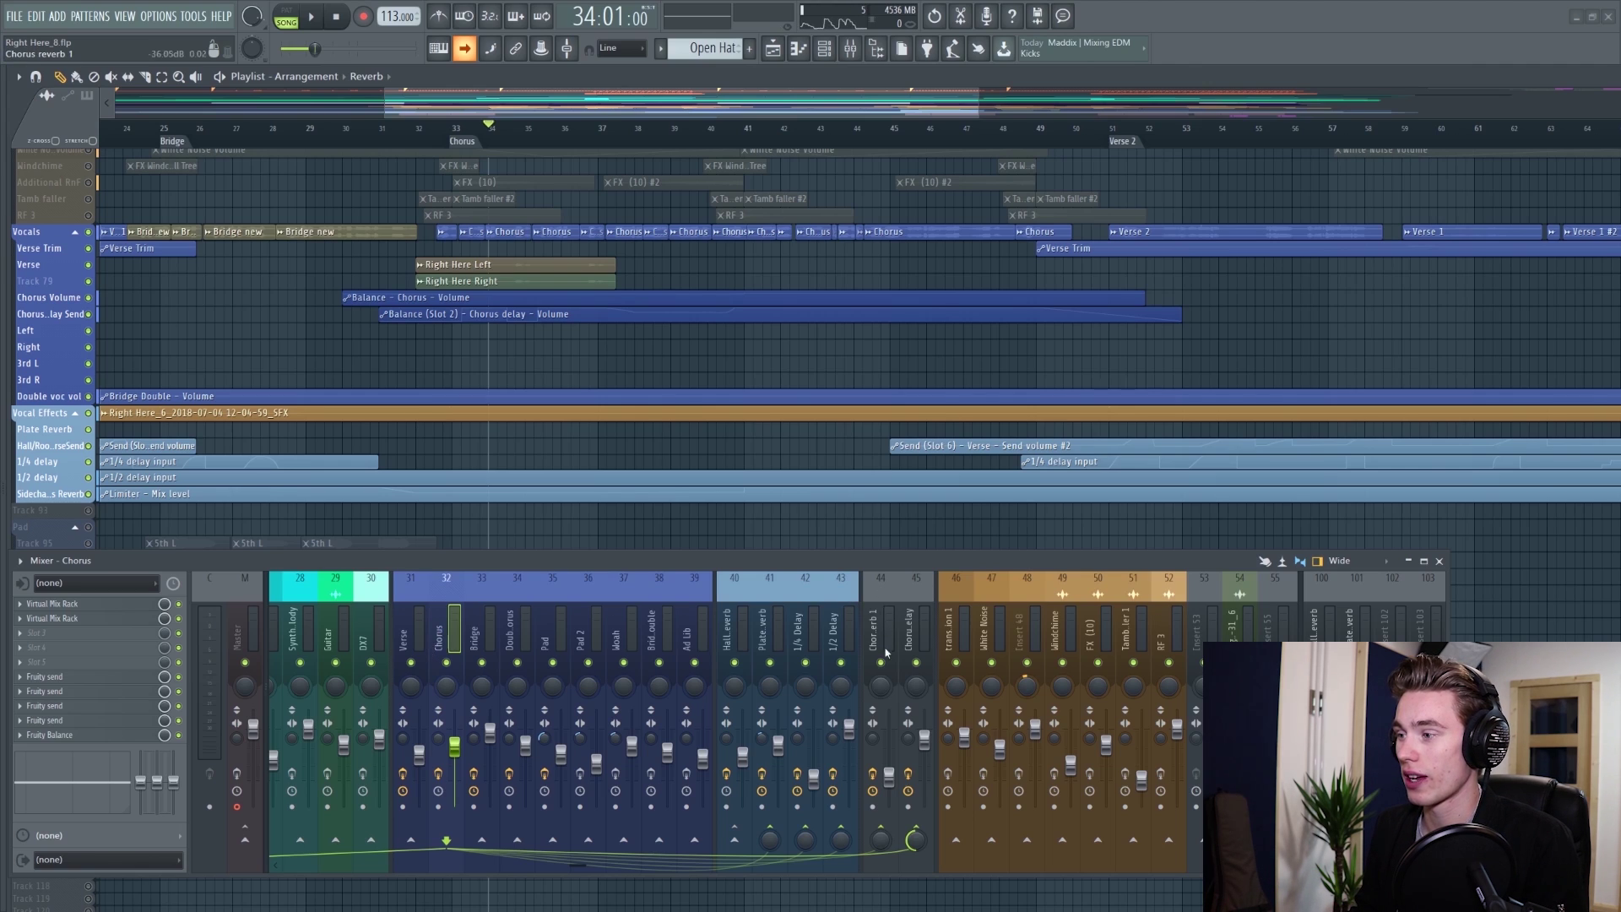
Open the Fruity Limiter on the Chorus reverb 1 bus and position its window over the playlist.
{"action": "left_click", "coordinate": [878, 620]}
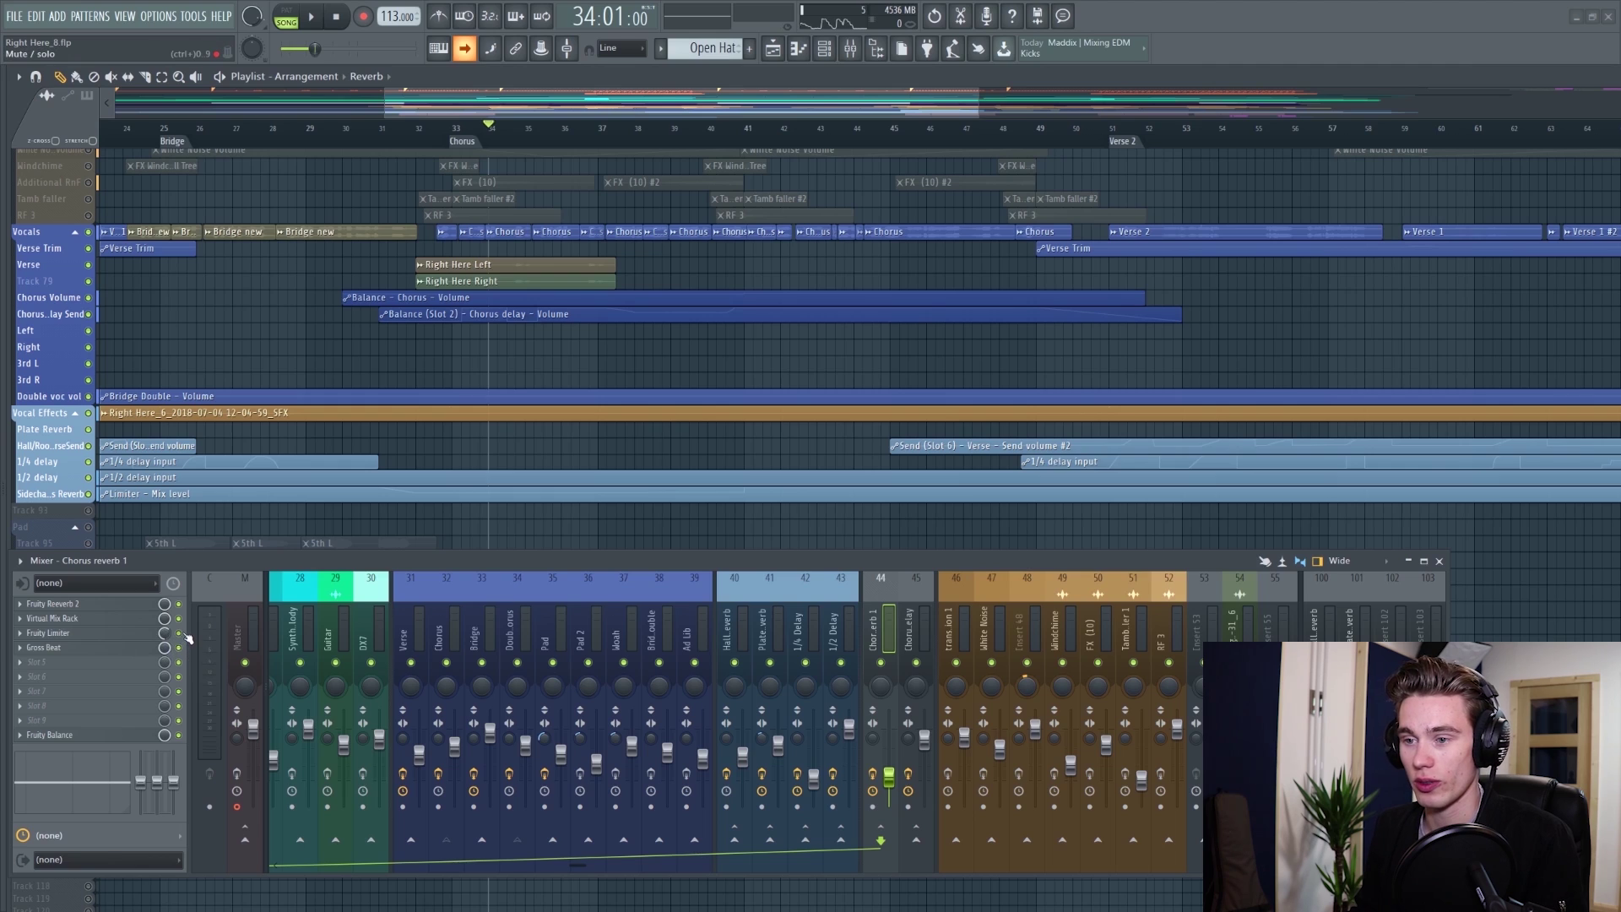
{"action": "left_click", "coordinate": [152, 632]}
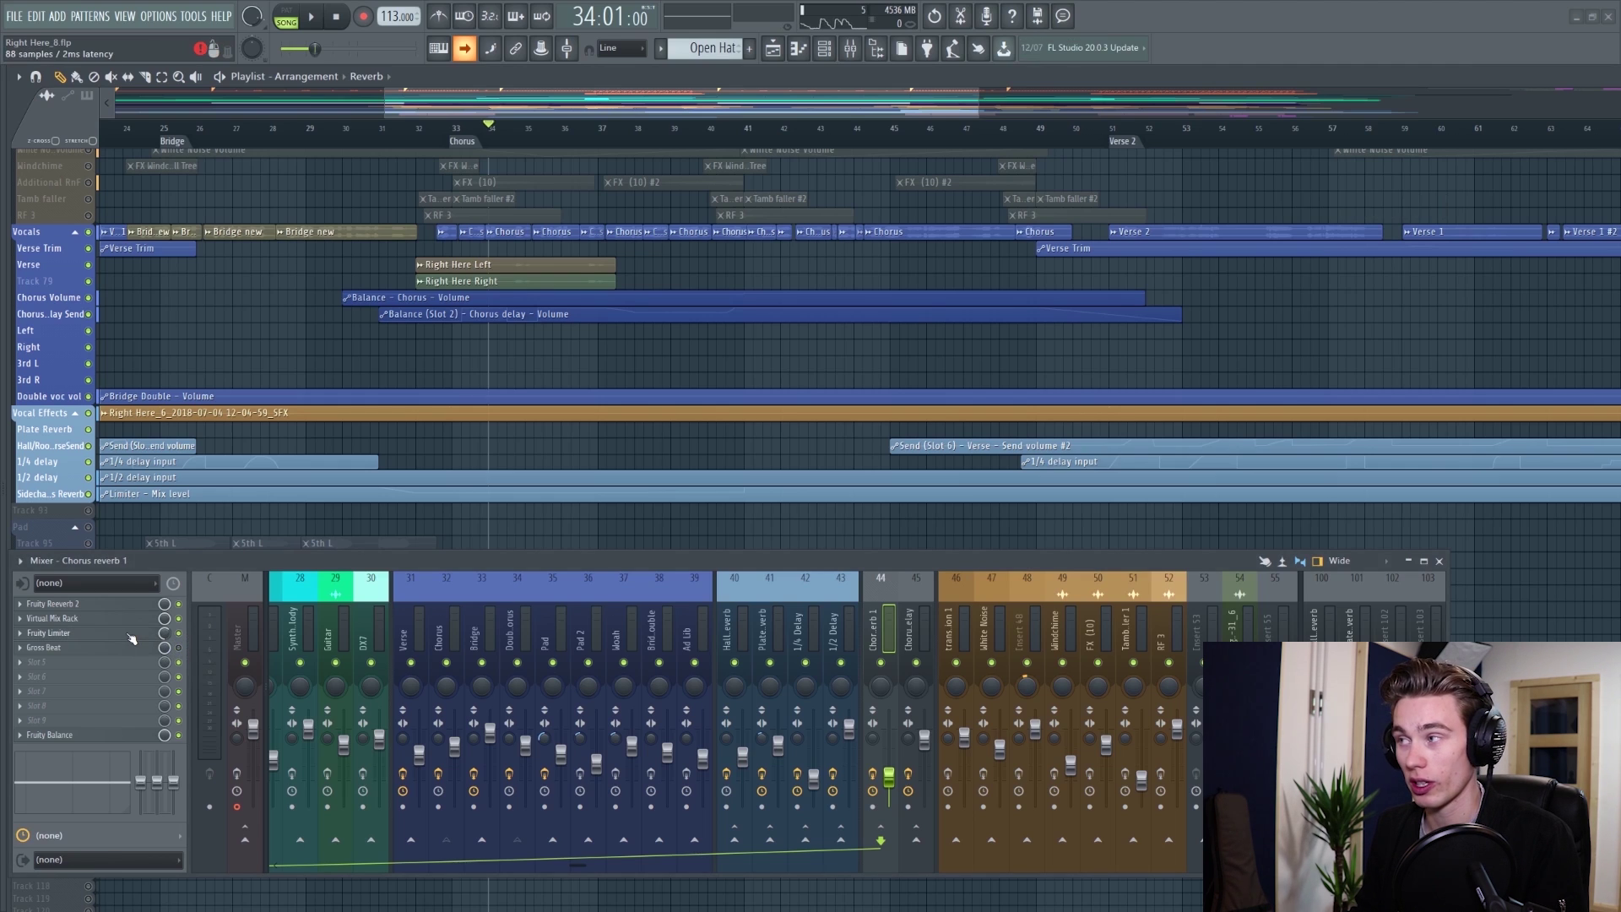
{"action": "left_click", "coordinate": [1423, 208]}
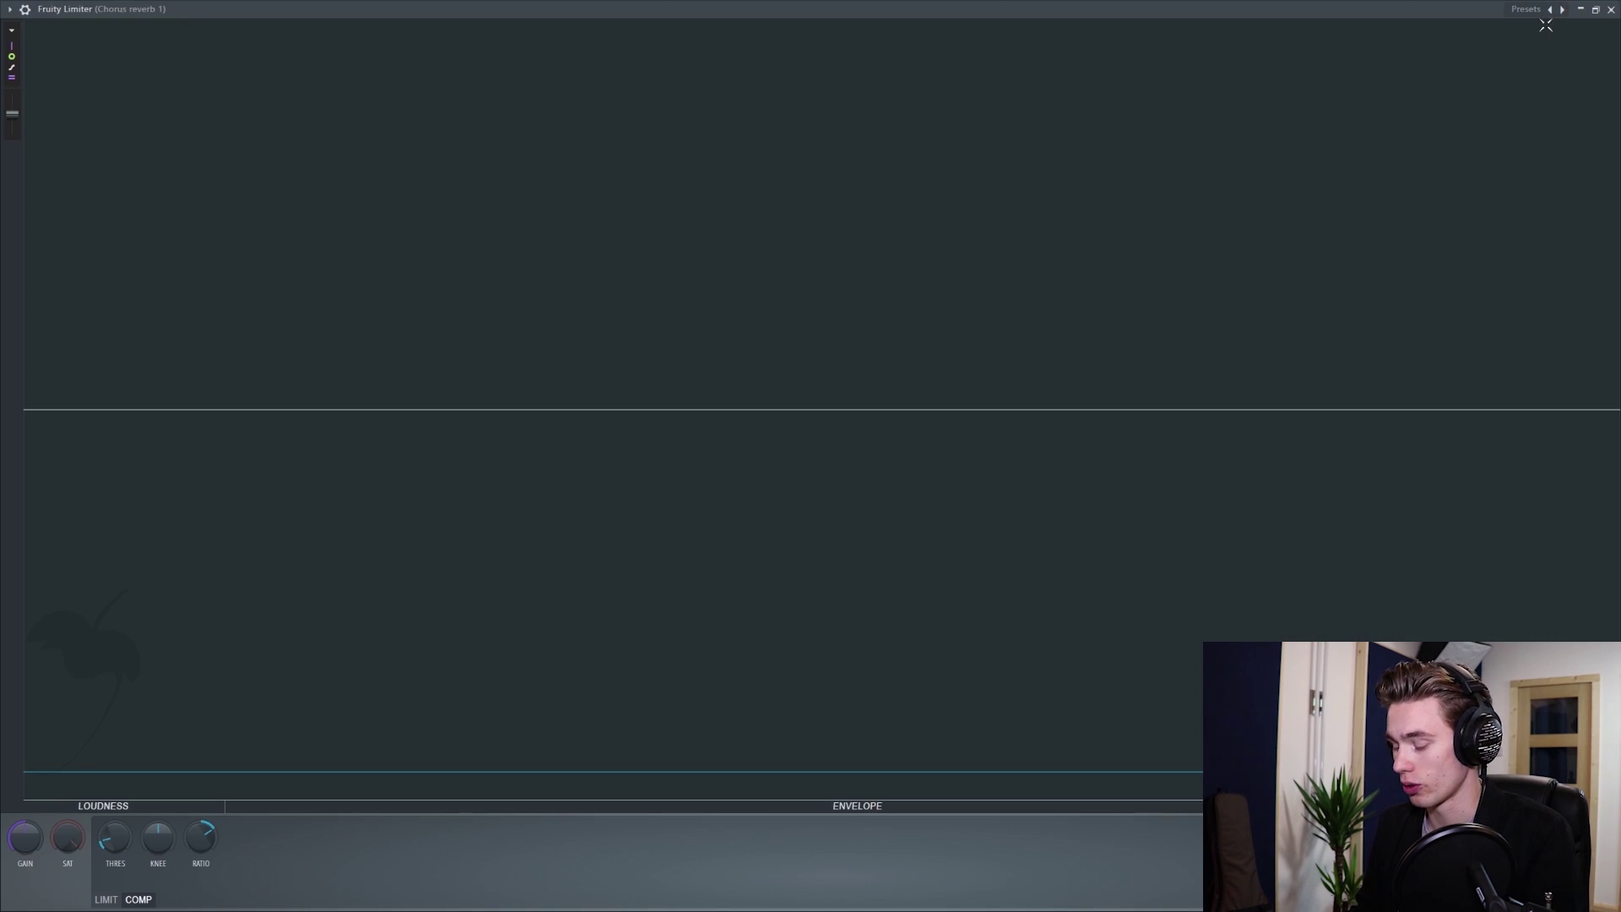
{"action": "left_click", "coordinate": [1596, 10]}
{"action": "left_click_drag", "start_coordinate": [1249, 208], "coordinate": [918, 257]}
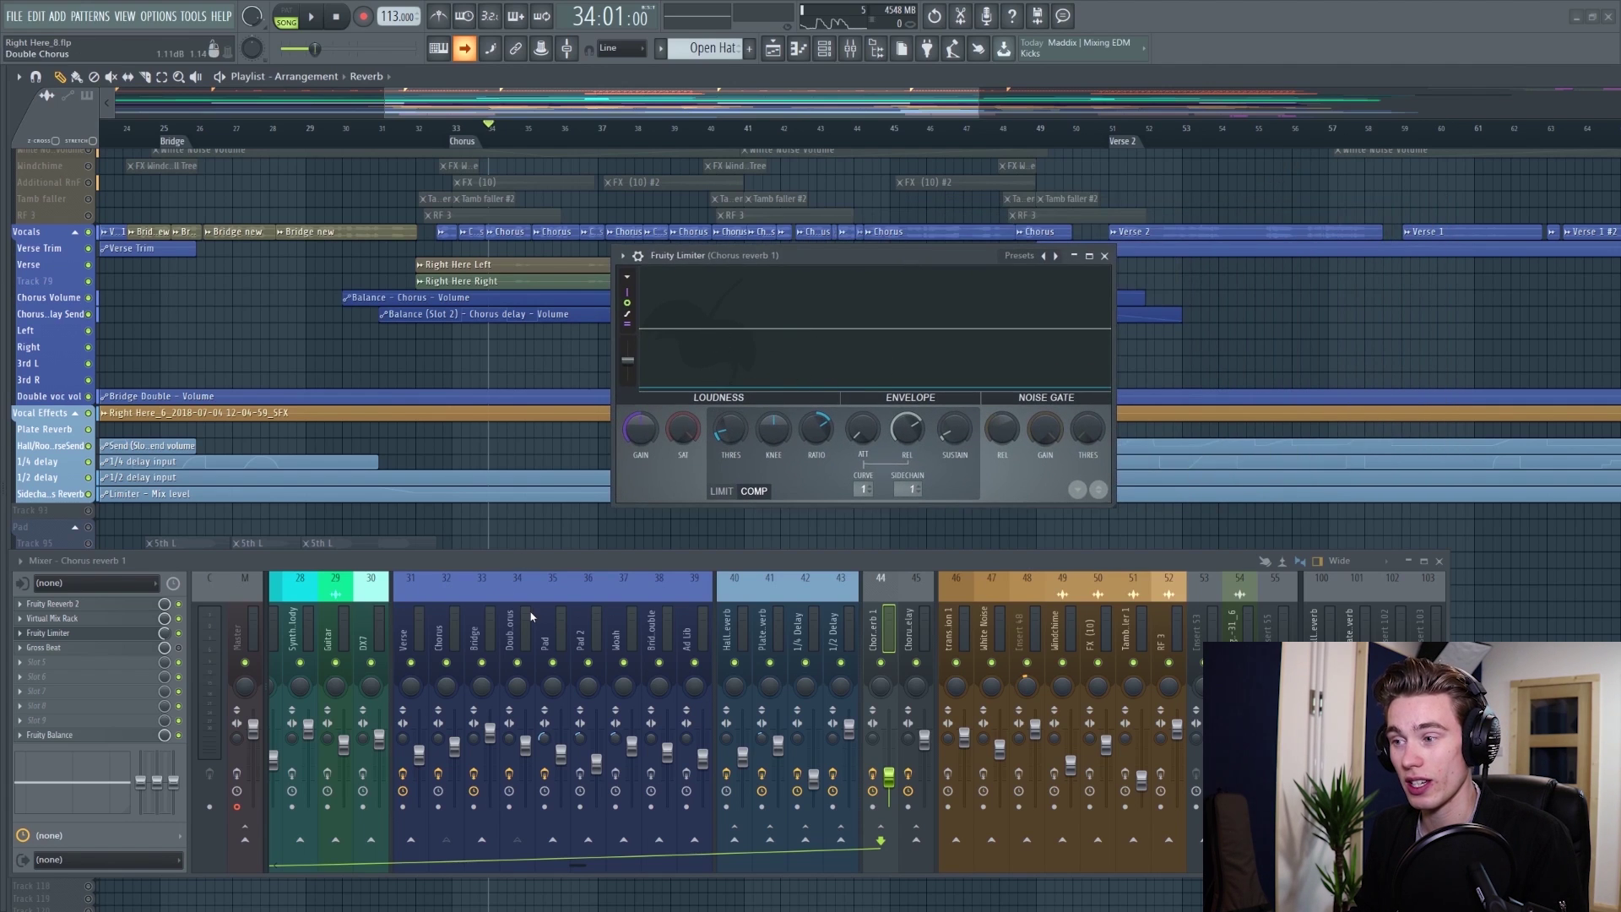
Play the chorus to watch the limiter duck the reverb, then close it and stop.
{"action": "scroll", "coordinate": [530, 616], "scroll_direction": "left", "scroll_amount": 6}
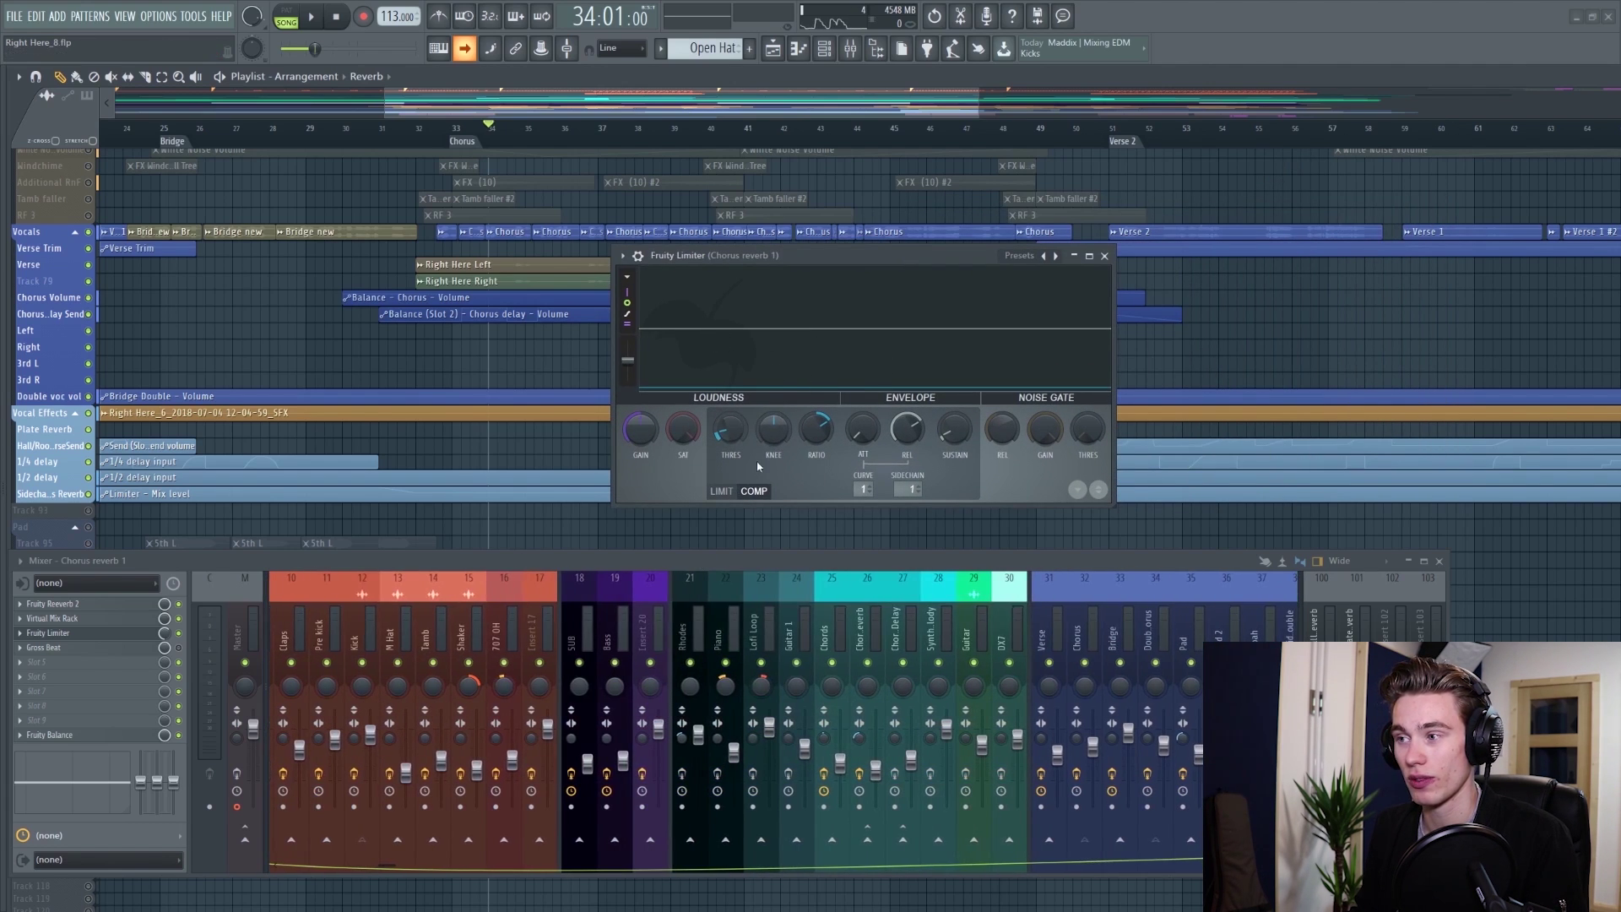
{"action": "key", "text": "space"}
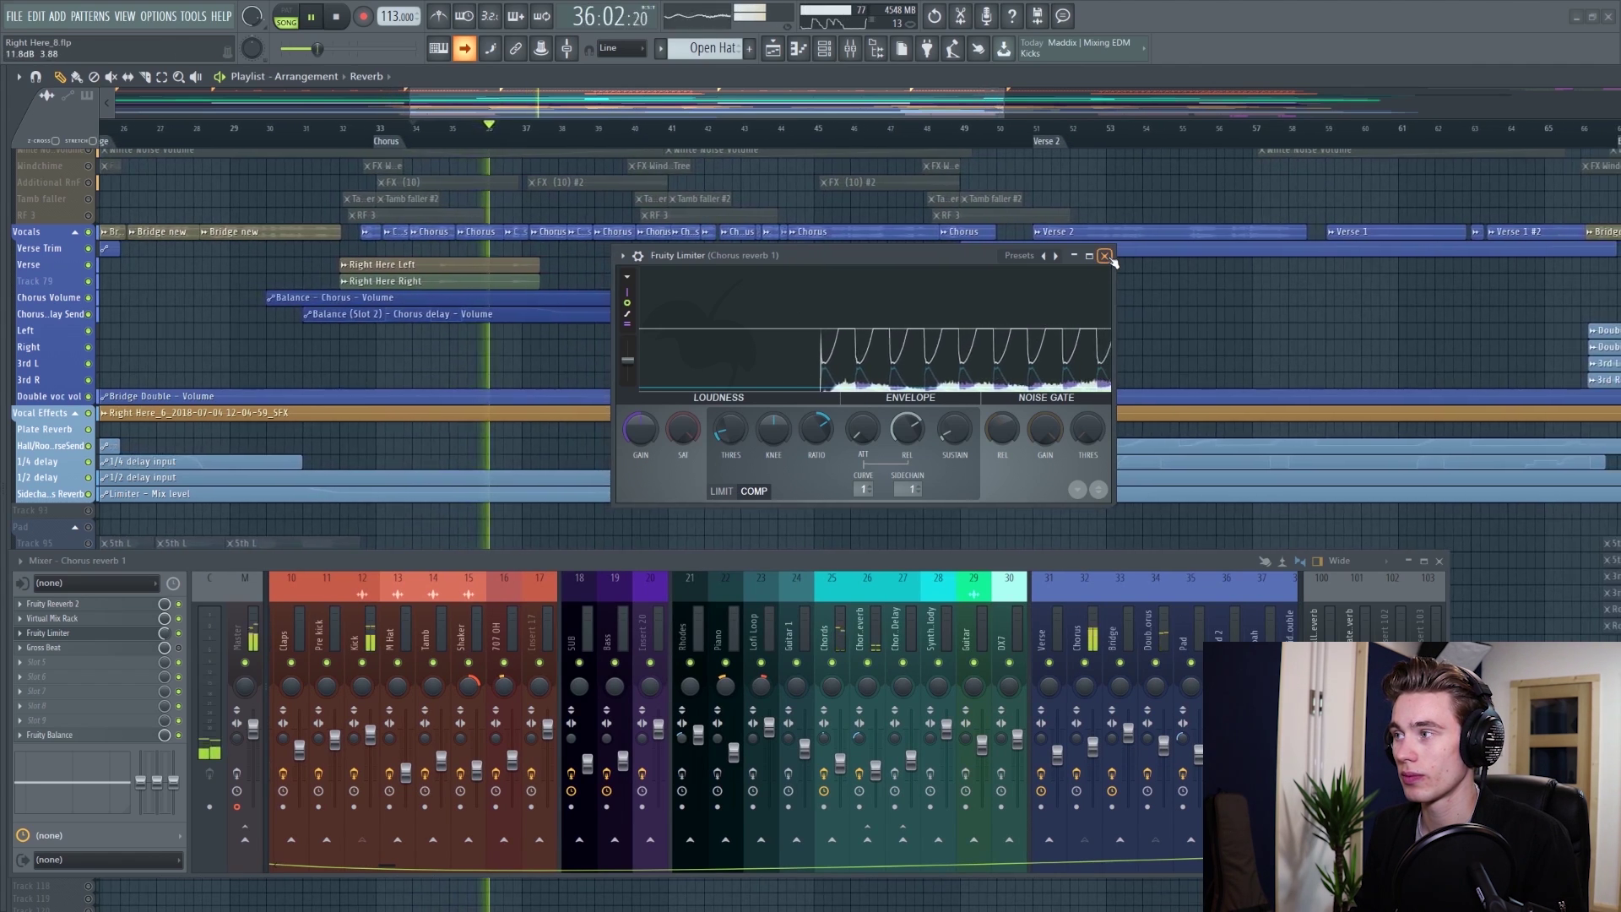
{"action": "left_click", "coordinate": [1105, 255]}
{"action": "key", "text": "space"}
{"action": "scroll", "coordinate": [1007, 616], "scroll_direction": "down", "scroll_amount": 5}
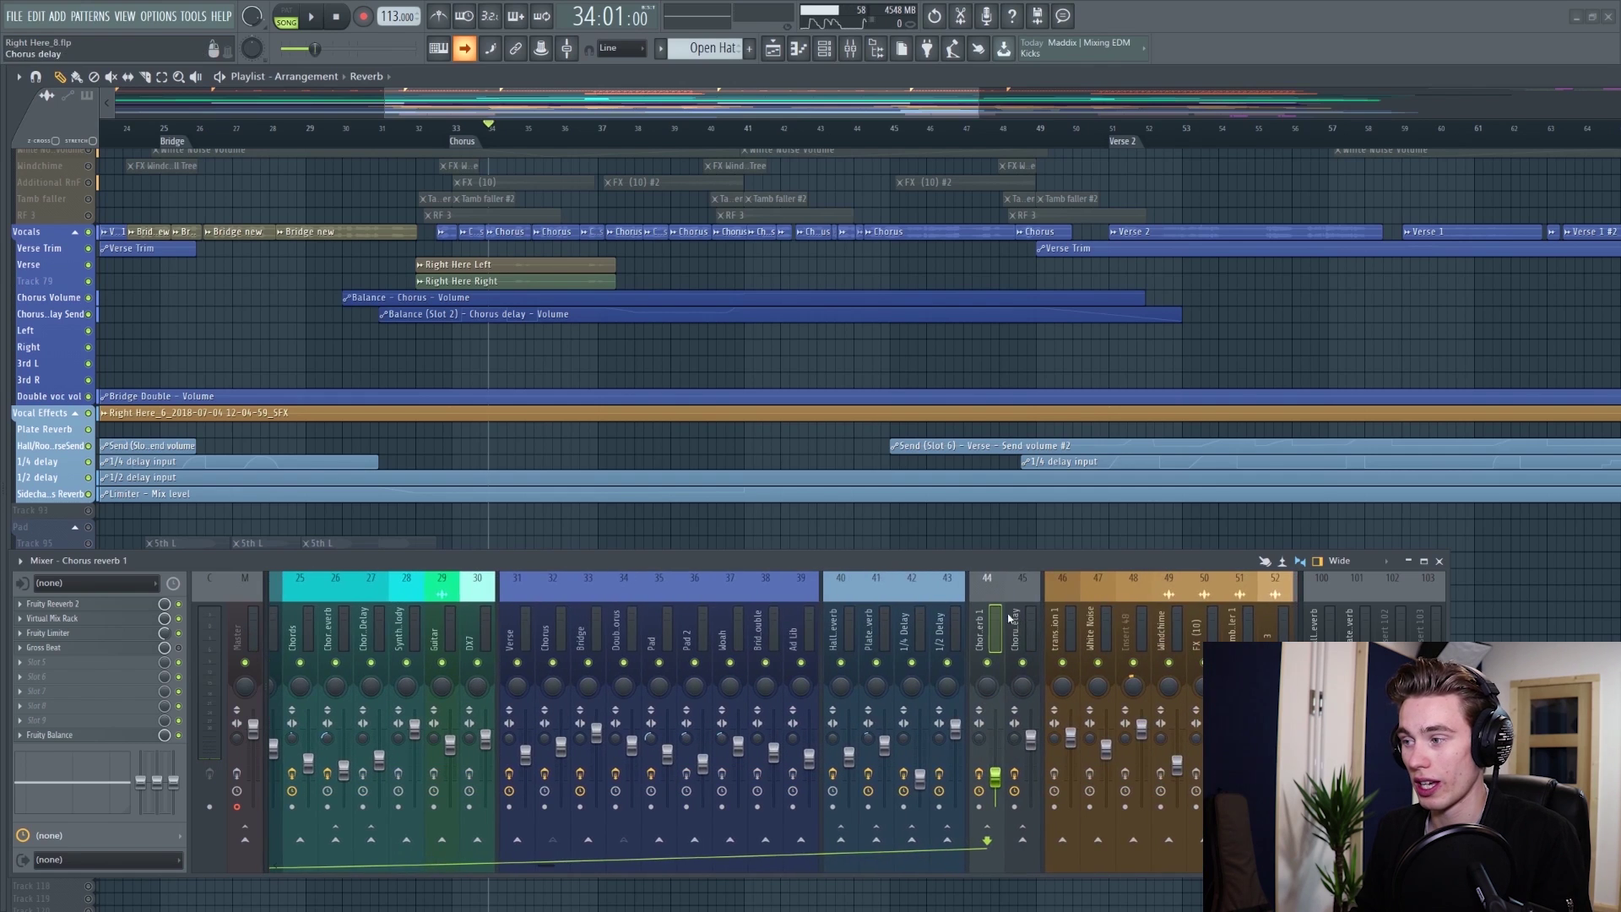
In Gross Beat on Chorus reverb 1, straighten curve segment 1, bend segment 3, and audition.
{"action": "left_click", "coordinate": [141, 650]}
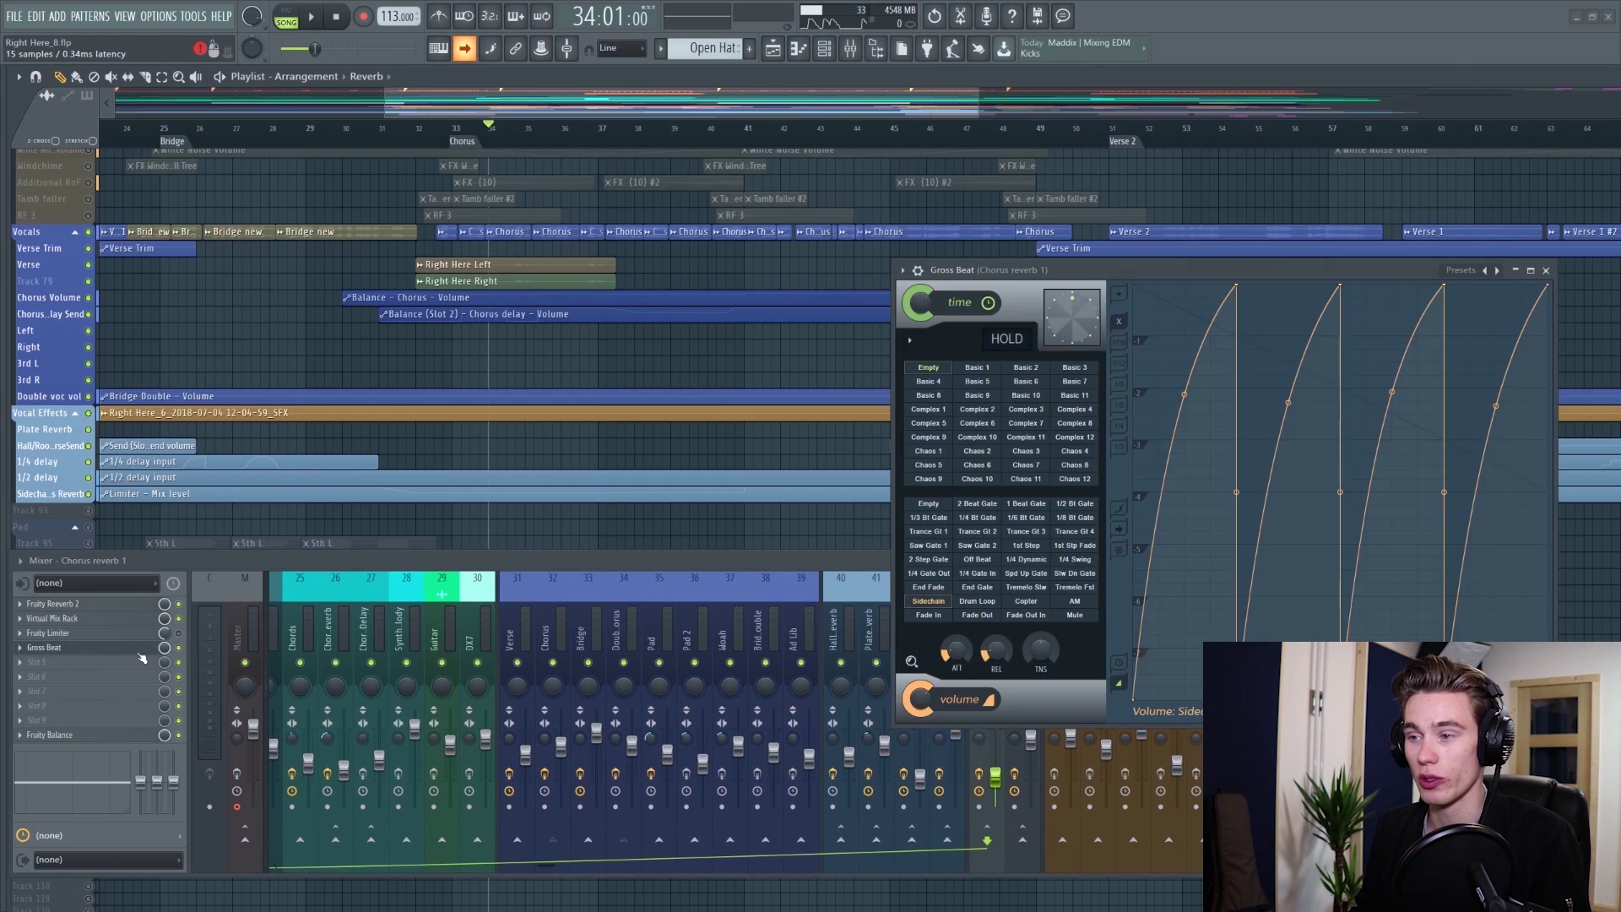
{"action": "left_click_drag", "start_coordinate": [1076, 269], "coordinate": [690, 230]}
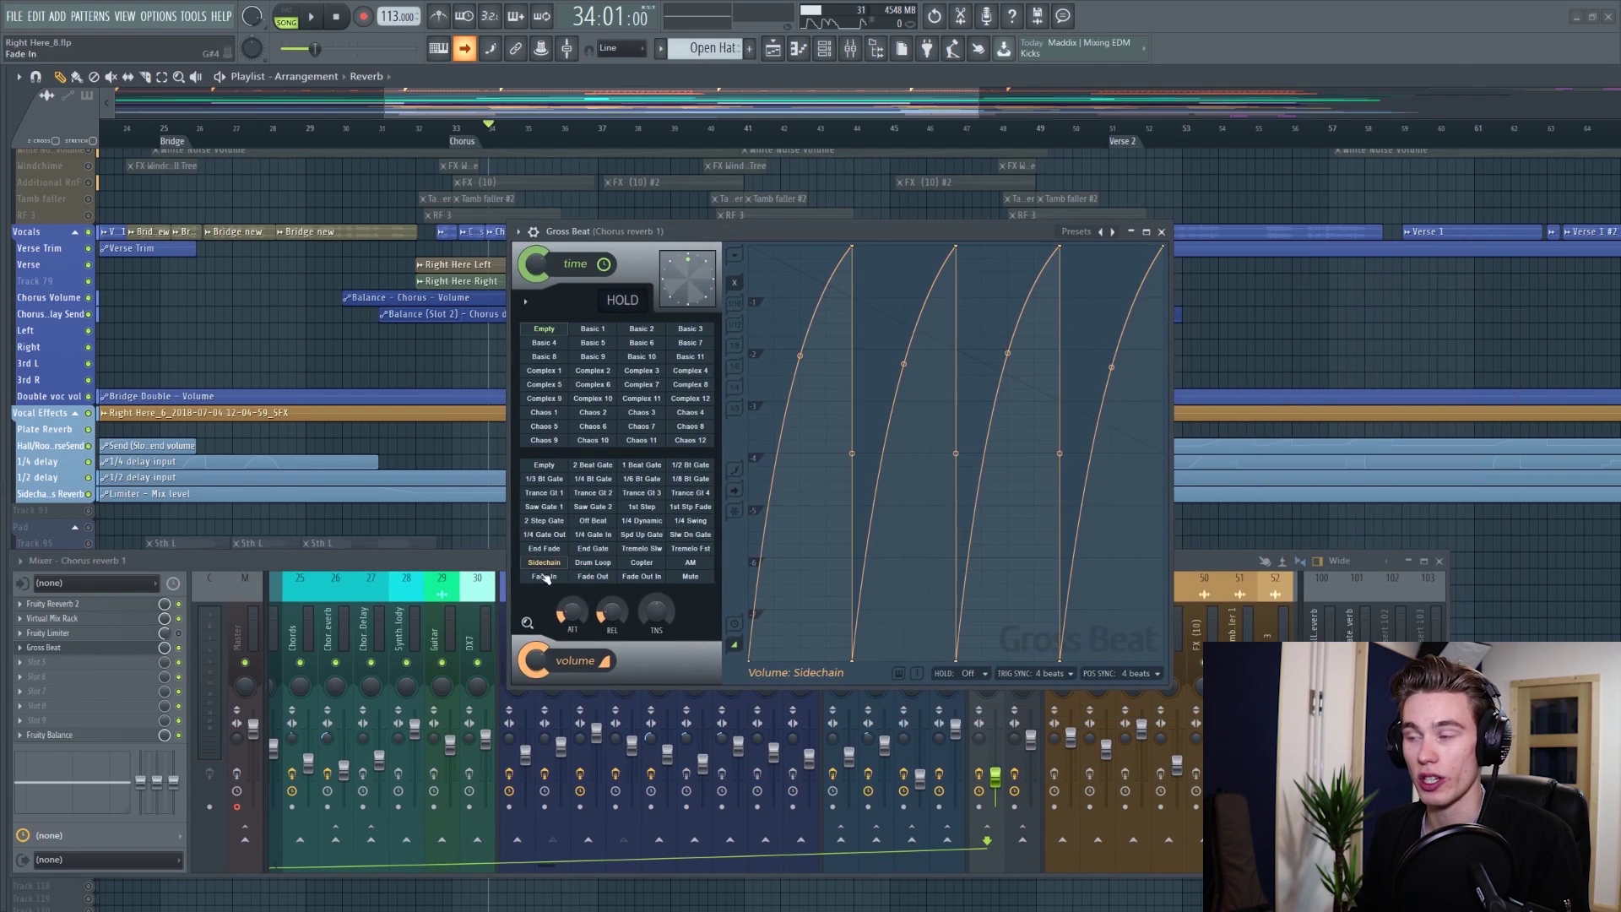
{"action": "left_click_drag", "start_coordinate": [801, 368], "coordinate": [800, 410]}
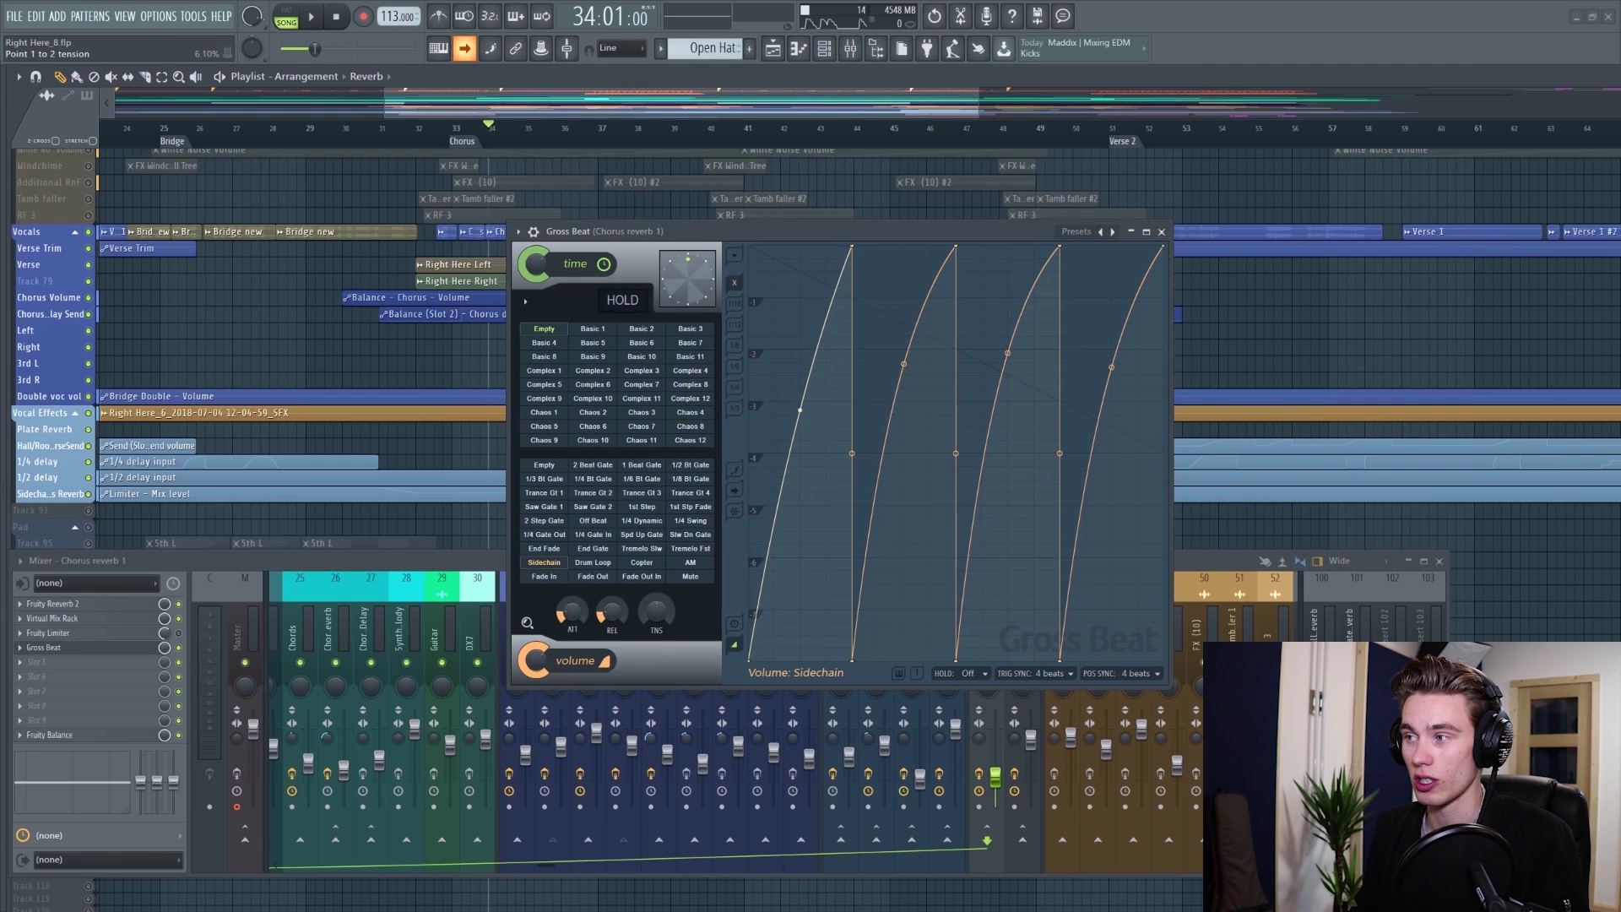
{"action": "left_click_drag", "start_coordinate": [903, 375], "coordinate": [904, 358]}
{"action": "key", "text": "space"}
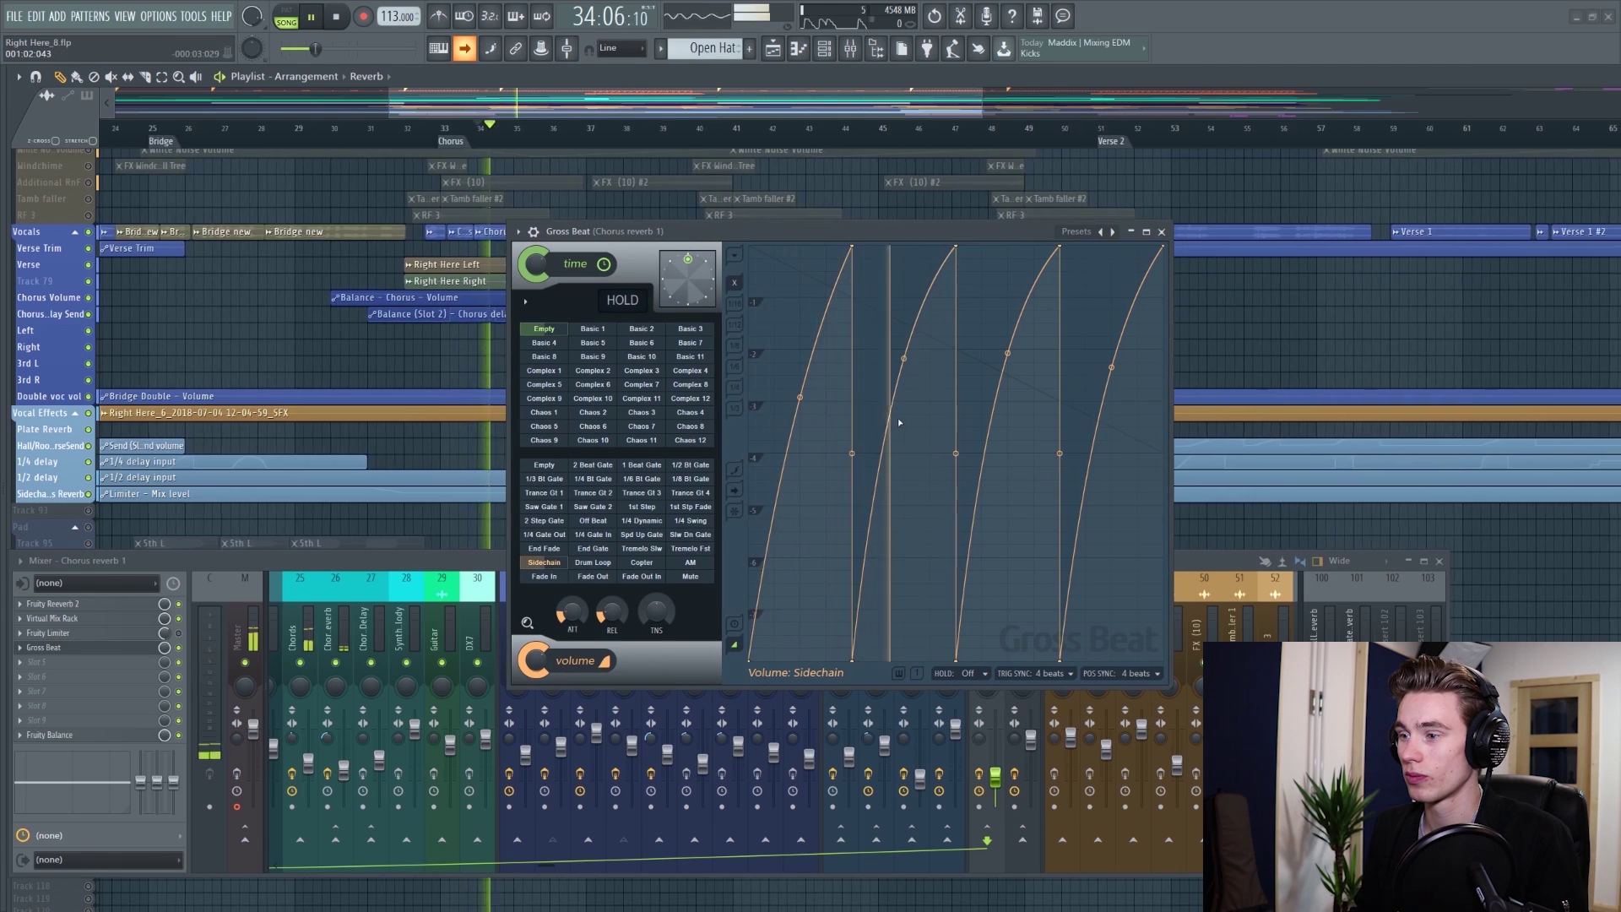
{"action": "left_click", "coordinate": [1162, 232]}
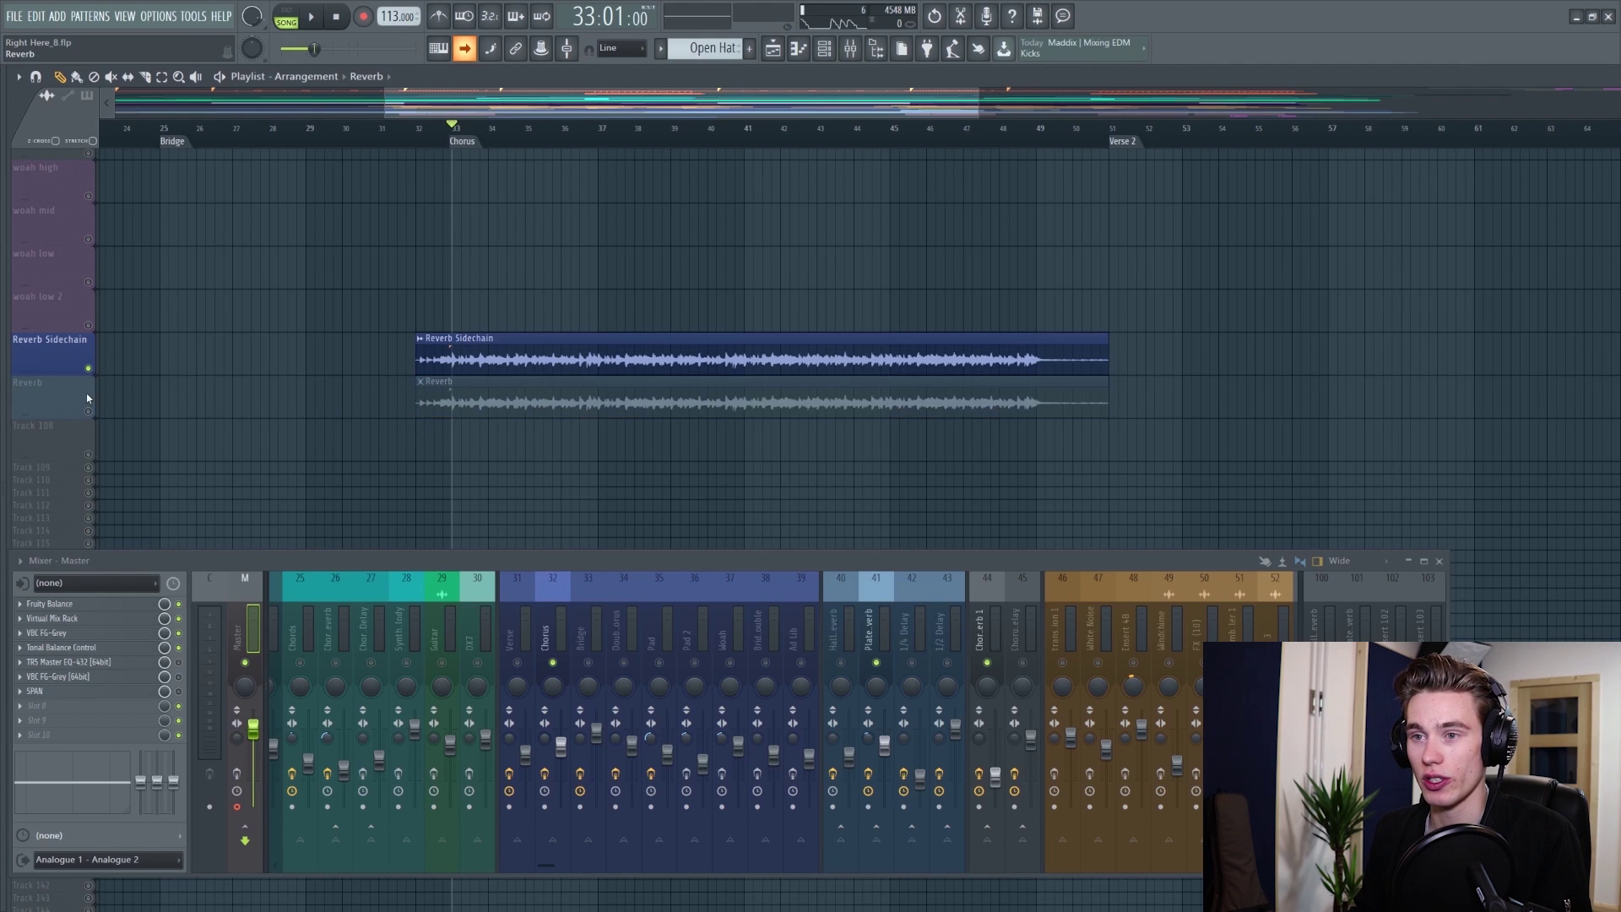
Compare the chorus with the Reverb track soloed versus the Reverb Sidechain track soloed.
{"action": "right_click", "coordinate": [91, 414]}
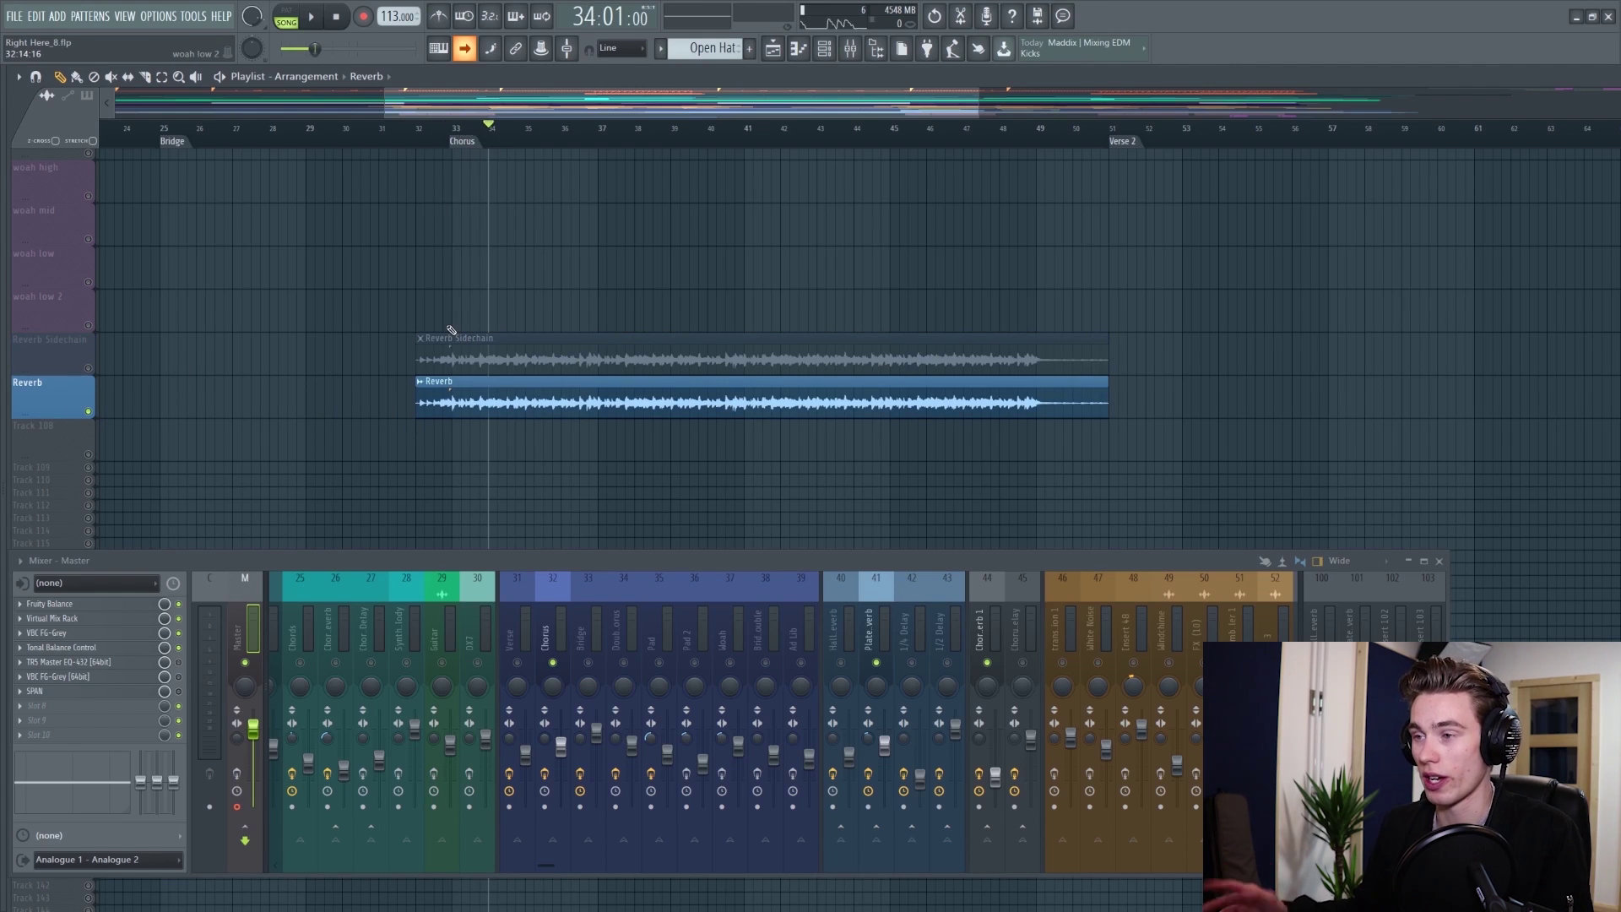
{"action": "key", "text": "space"}
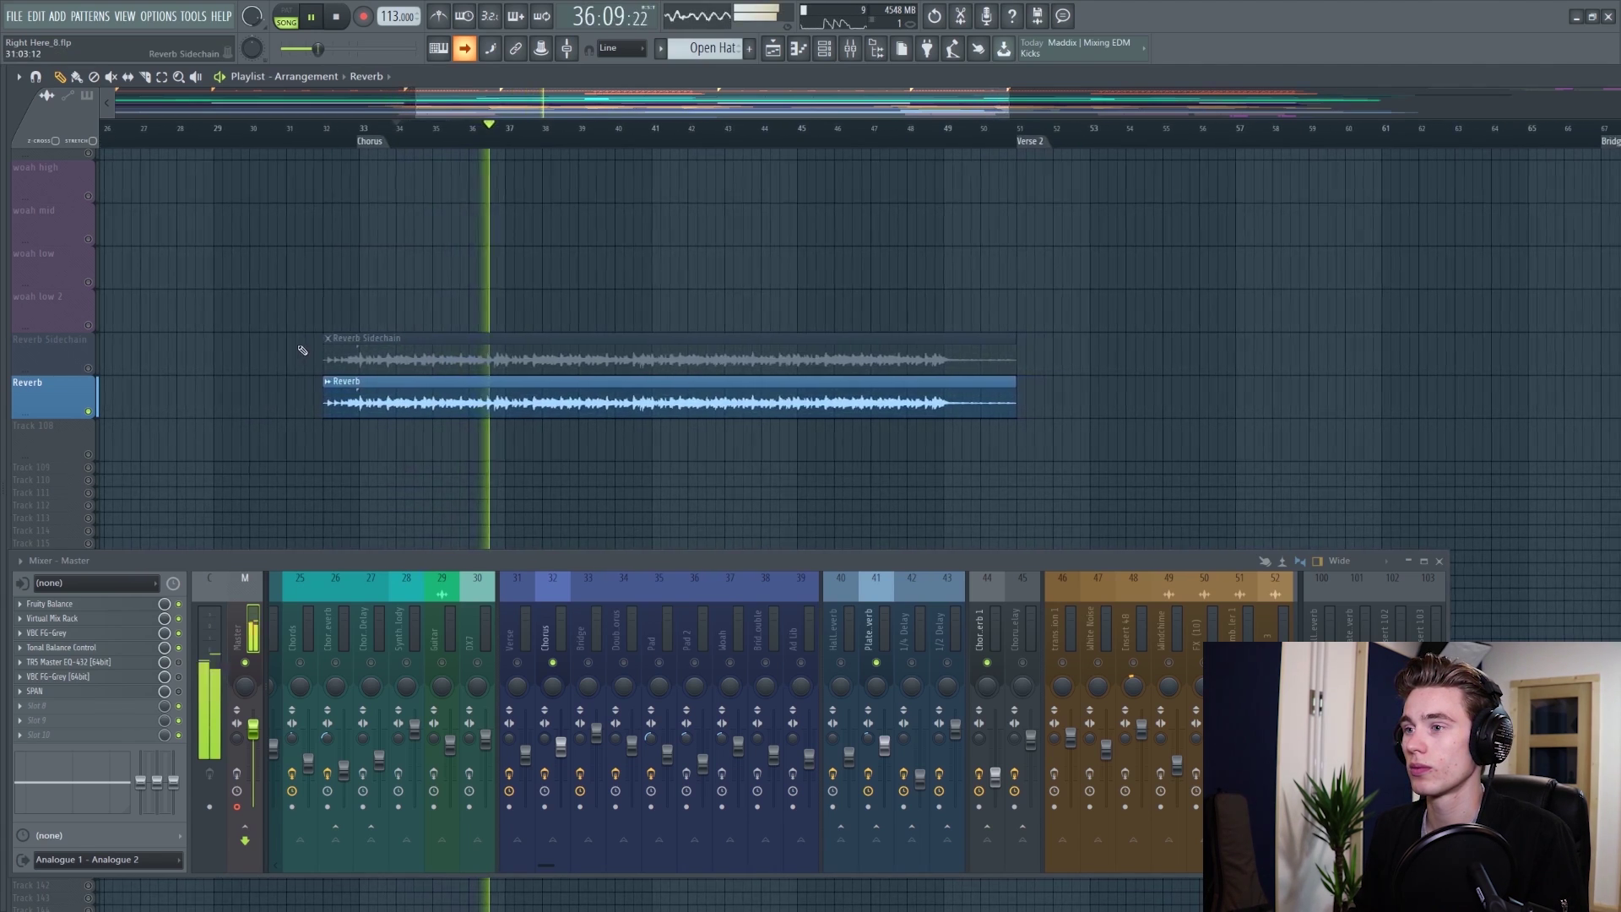
{"action": "key", "text": "space"}
{"action": "right_click", "coordinate": [88, 368]}
{"action": "key", "text": "space"}
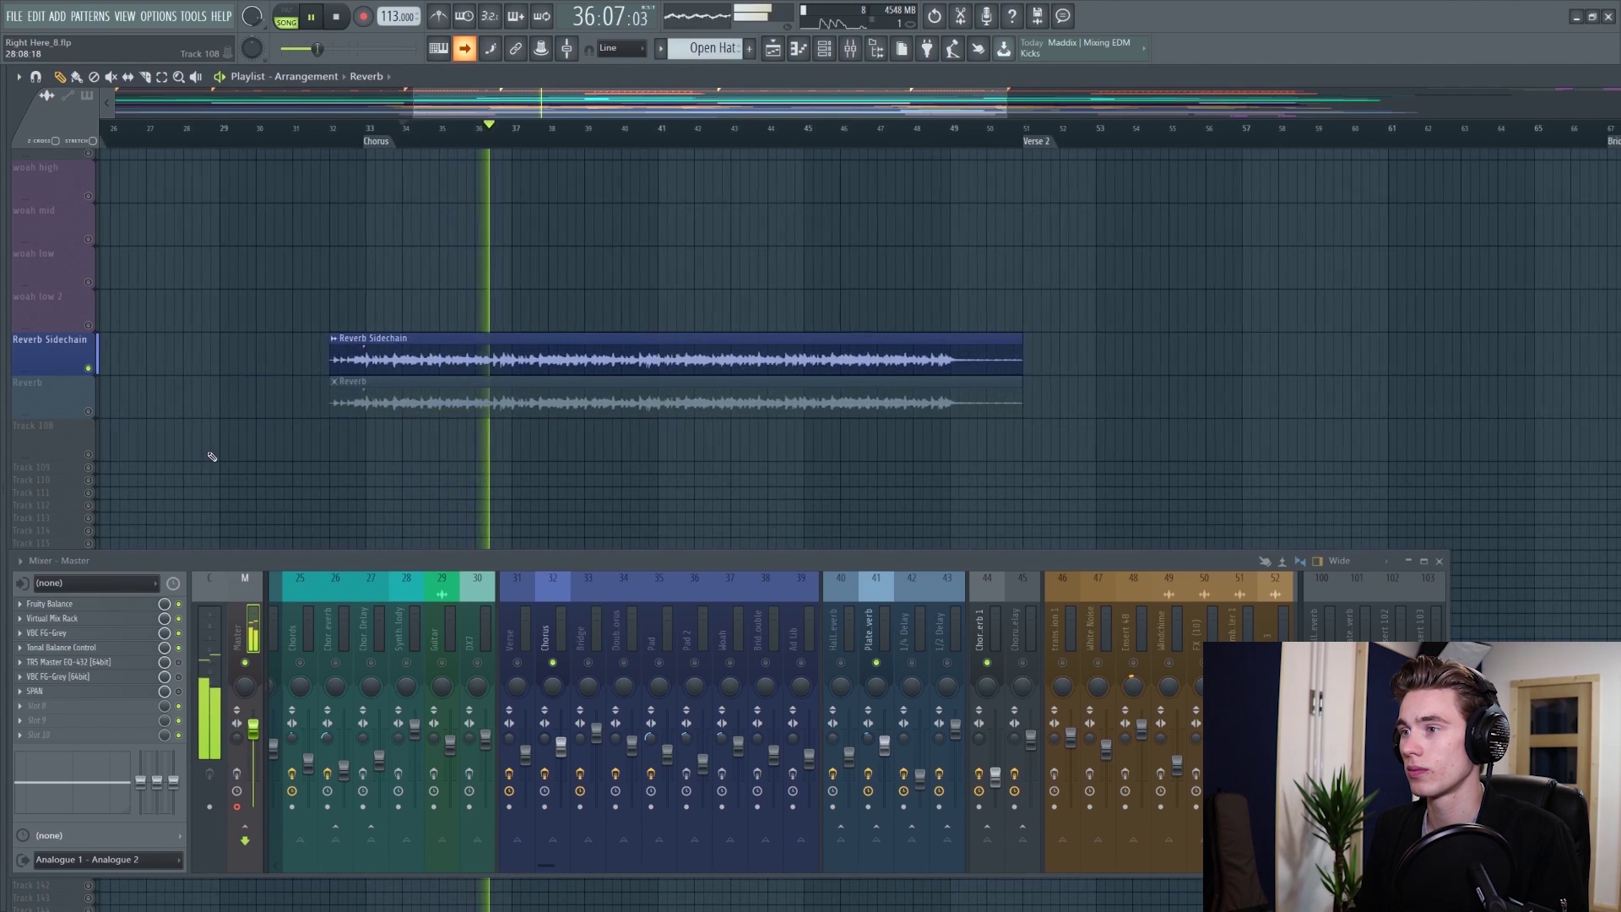
{"action": "key", "text": "space"}
Start playback at bar 34 and toggle solos again, ending with the Reverb track soloed.
{"action": "left_click", "coordinate": [676, 135]}
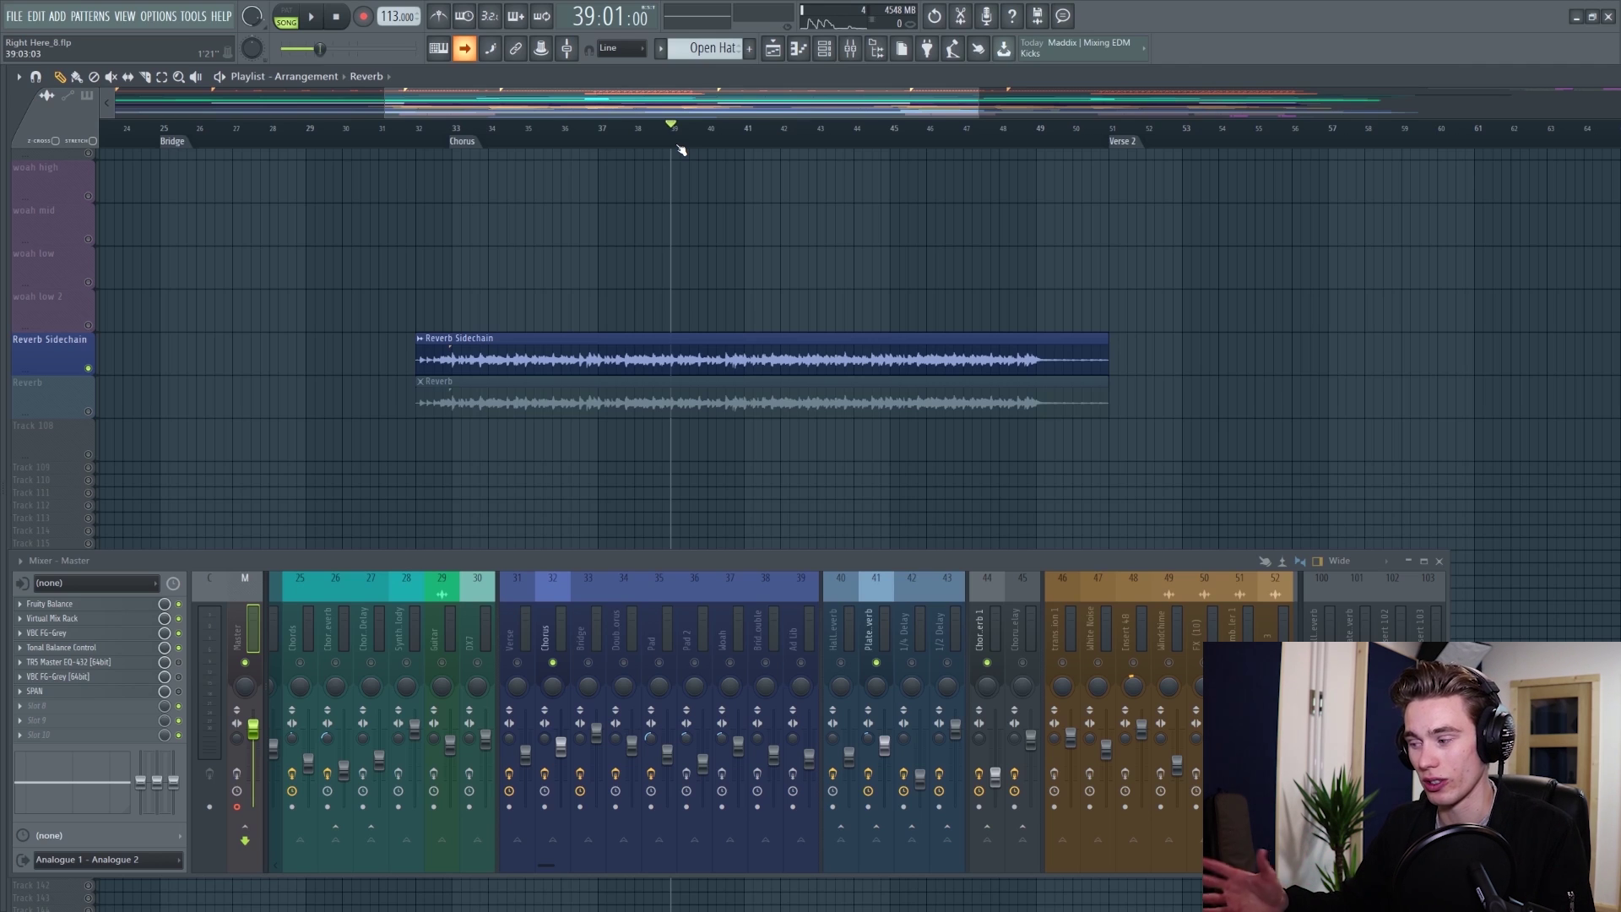
{"action": "left_click", "coordinate": [556, 107]}
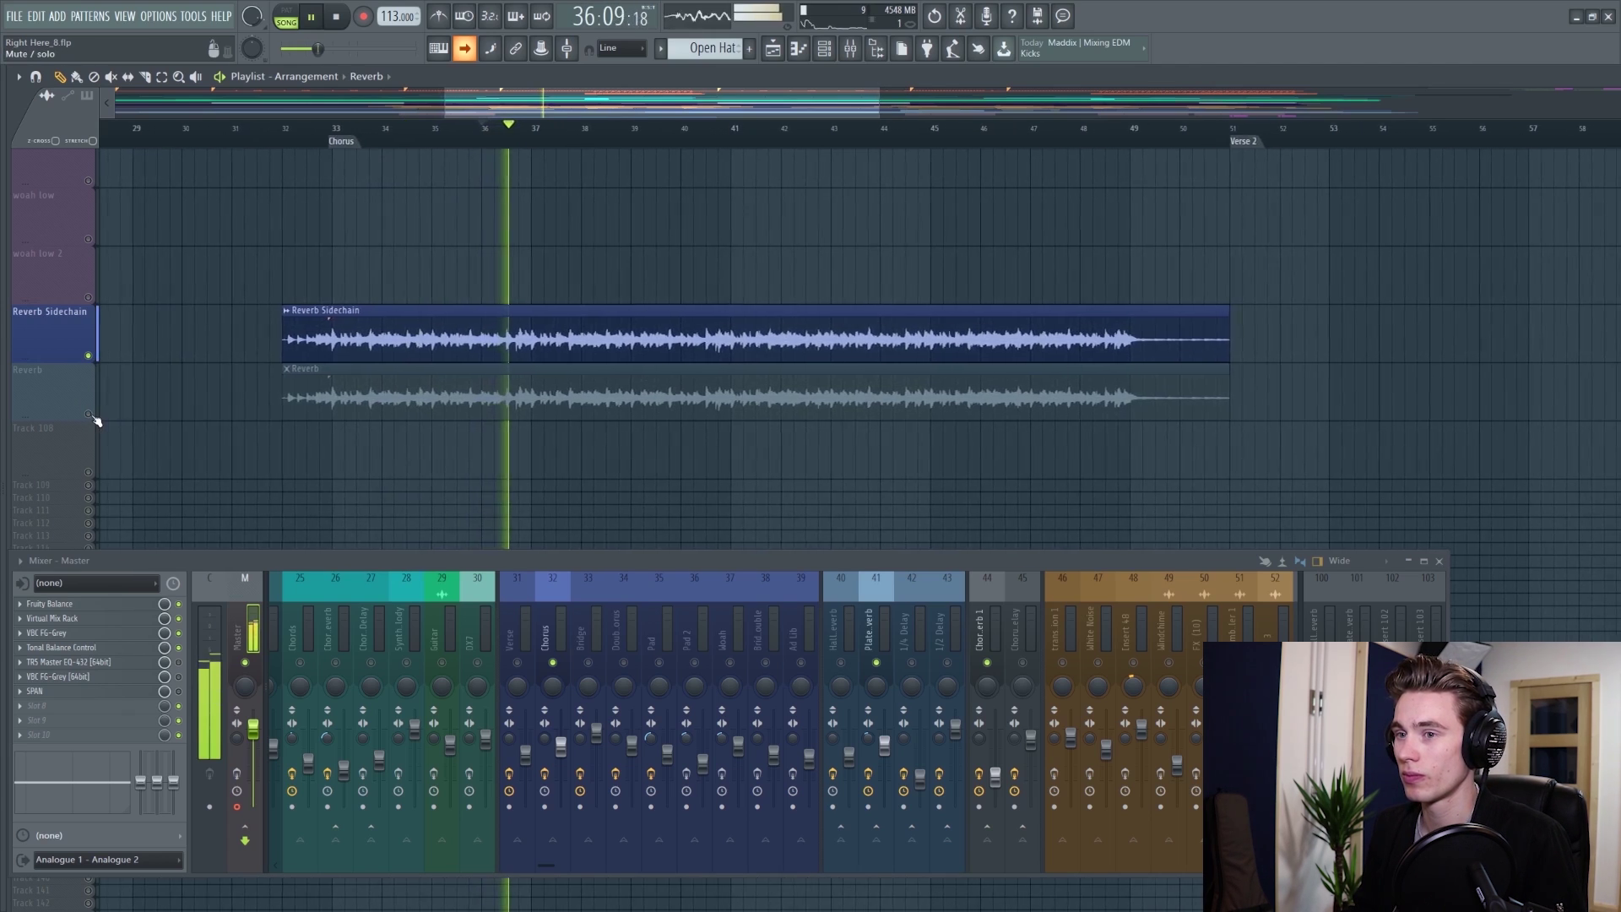
{"action": "right_click", "coordinate": [87, 415]}
{"action": "key", "text": "space"}
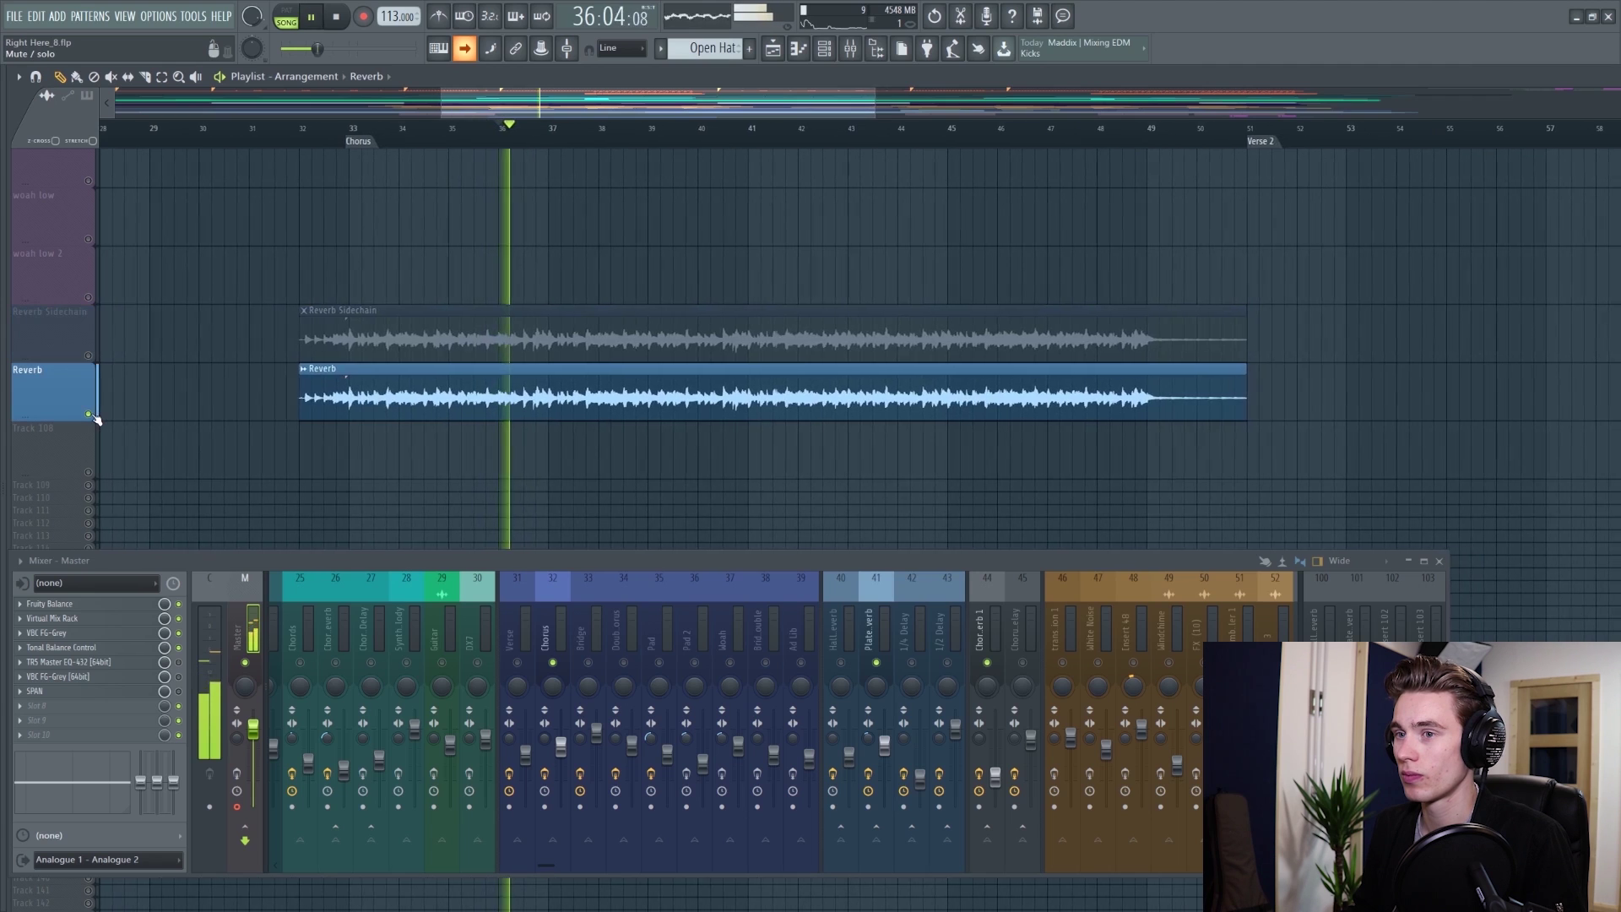
{"action": "right_click", "coordinate": [88, 356]}
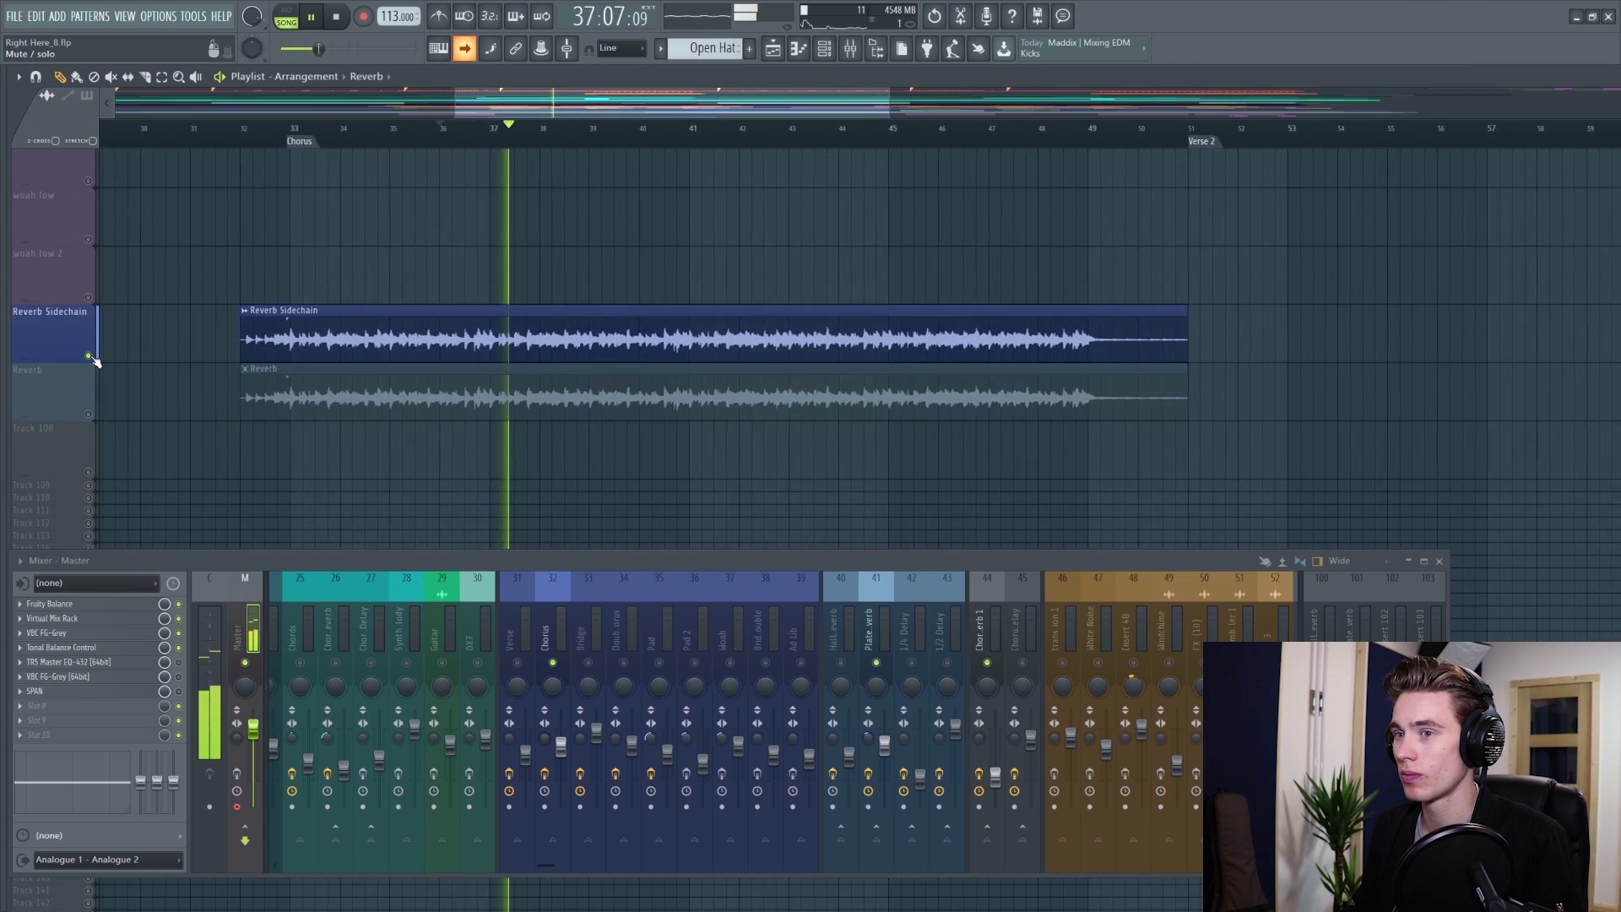
{"action": "right_click", "coordinate": [88, 414]}
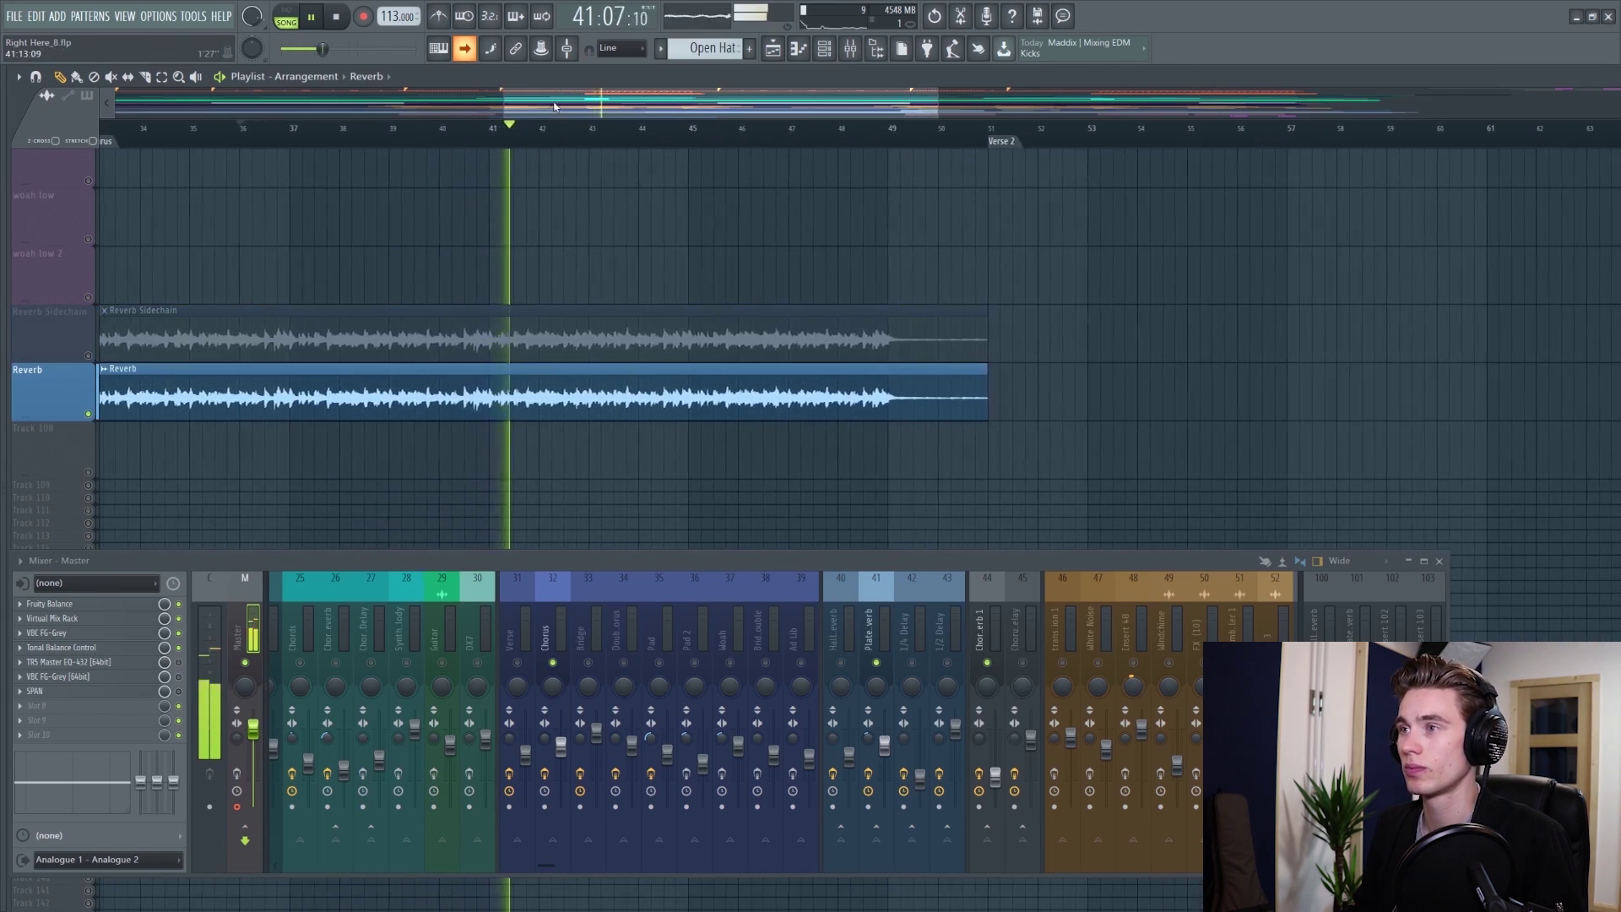
{"action": "scroll", "coordinate": [550, 153], "scroll_direction": "down", "scroll_amount": 2}
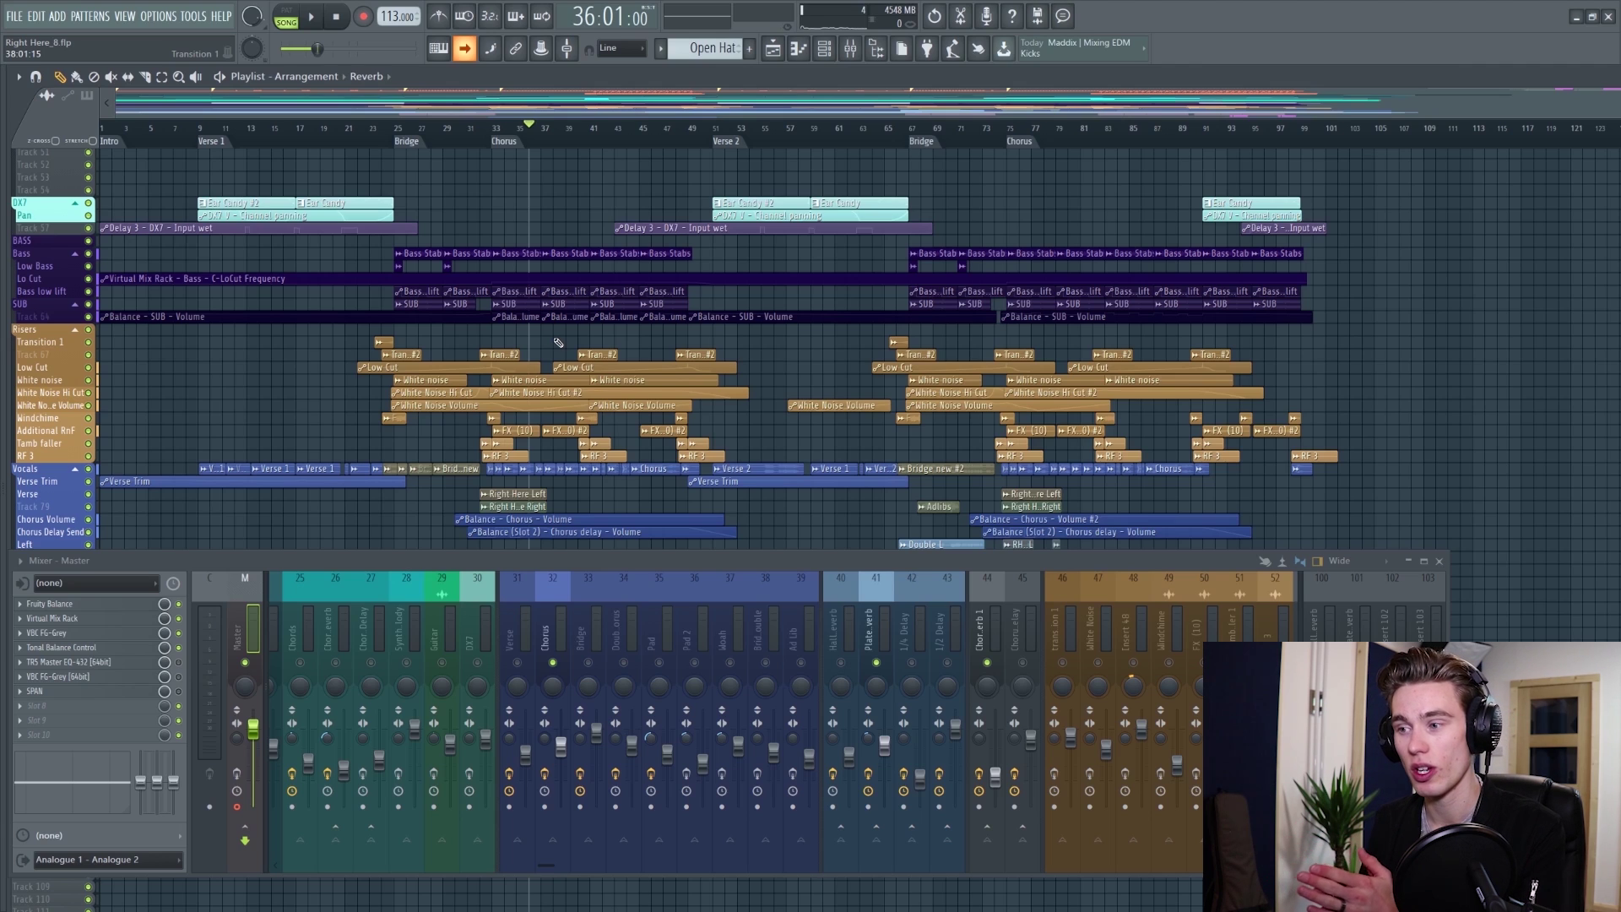
Zoom in around bar 14 and scroll to the first verse's Vocals rows.
{"action": "scroll", "coordinate": [493, 135], "scroll_direction": "up", "scroll_amount": 1}
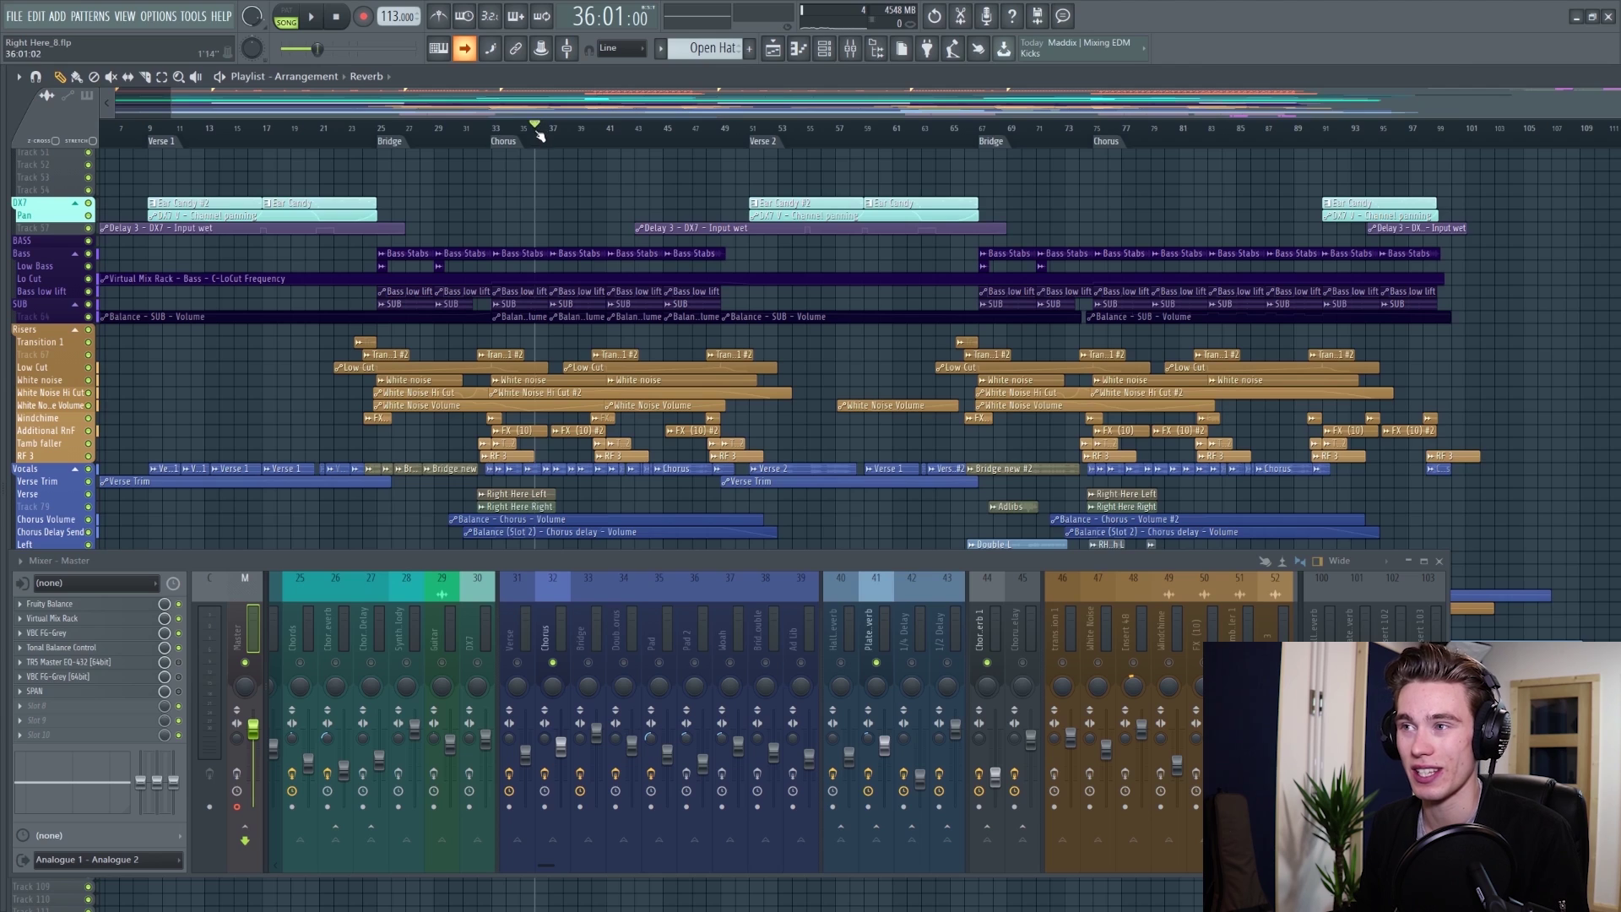
{"action": "scroll", "coordinate": [540, 135], "scroll_direction": "up", "scroll_amount": 2}
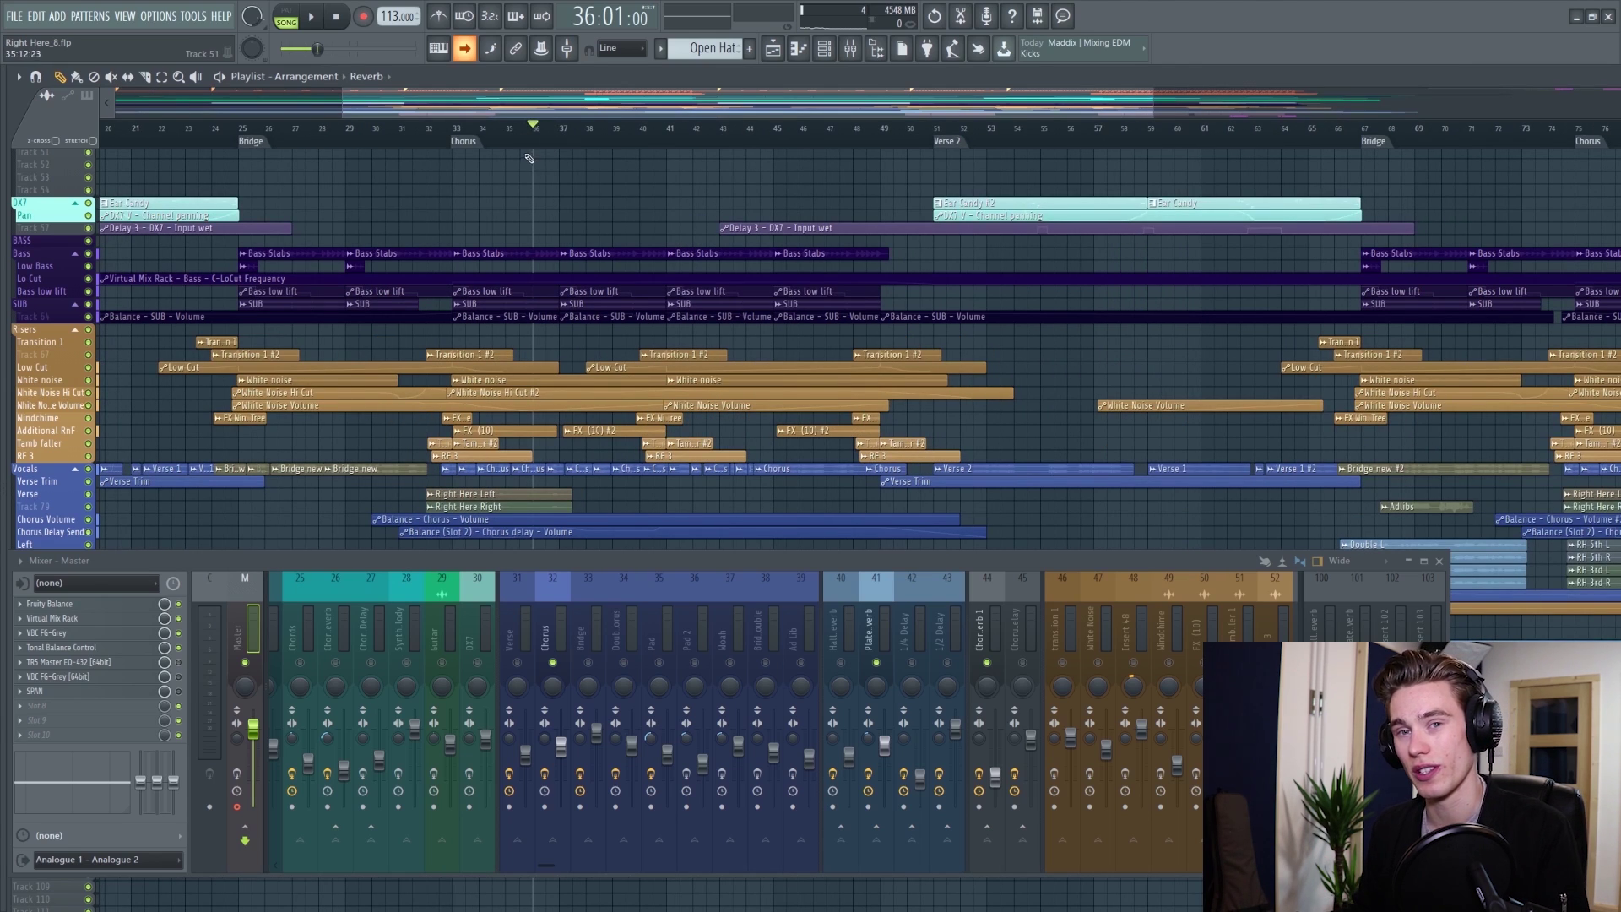
{"action": "scroll", "coordinate": [520, 133], "scroll_direction": "up", "scroll_amount": 3}
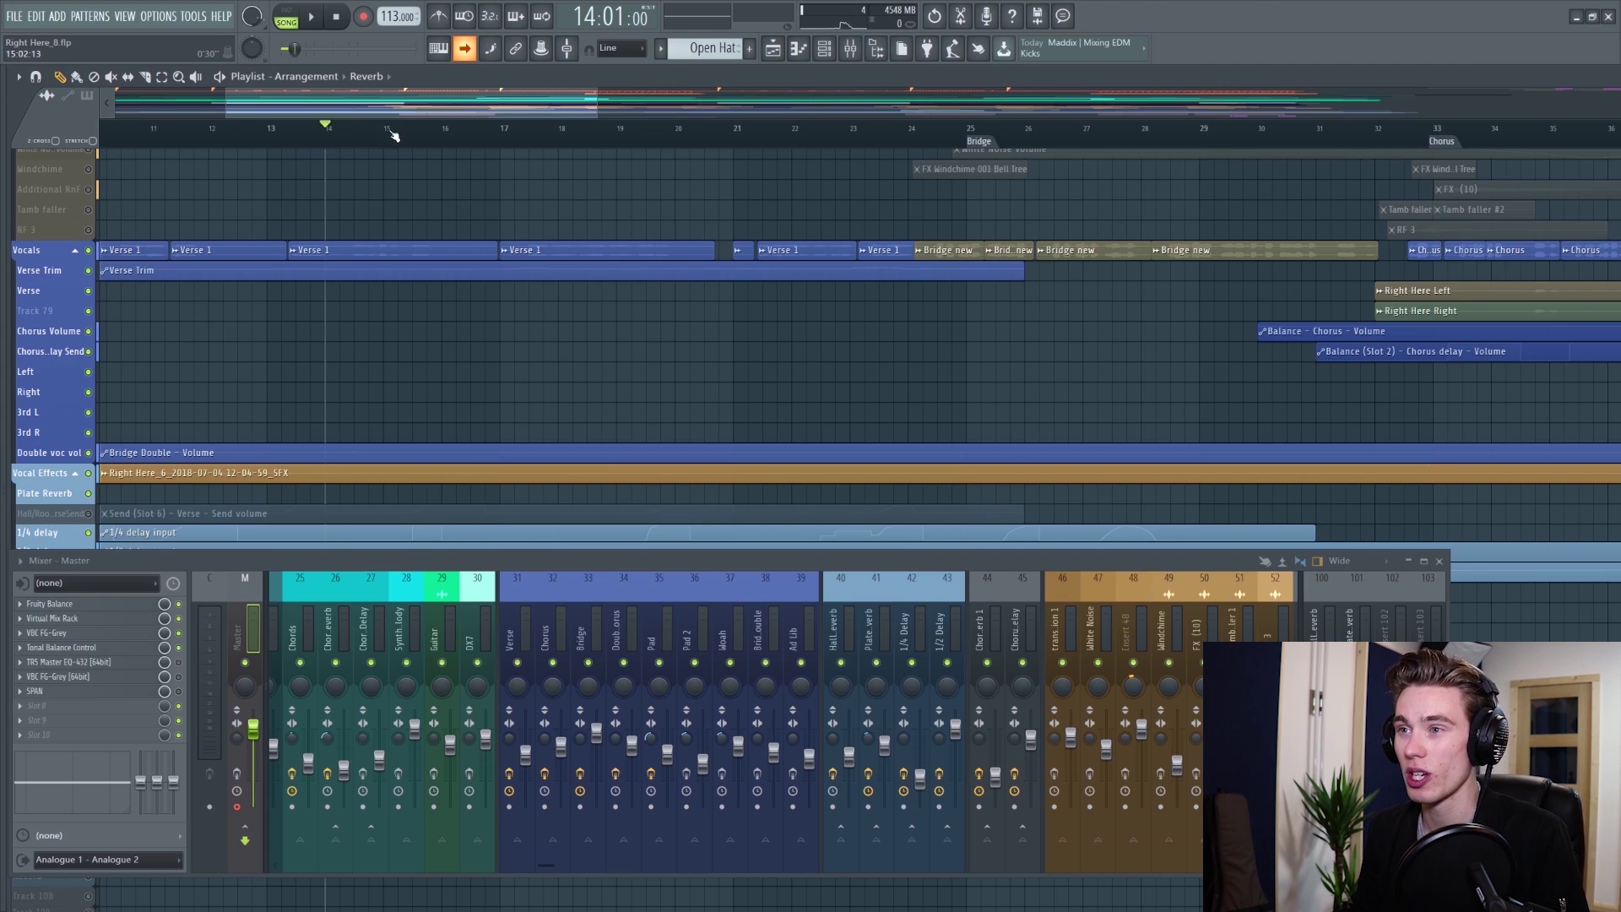
Scroll to the VerseSend automation and select the Verse vocal channel in the mixer.
{"action": "scroll", "coordinate": [394, 137], "scroll_direction": "up", "scroll_amount": 2}
{"action": "scroll", "coordinate": [362, 251], "scroll_direction": "up", "scroll_amount": 4}
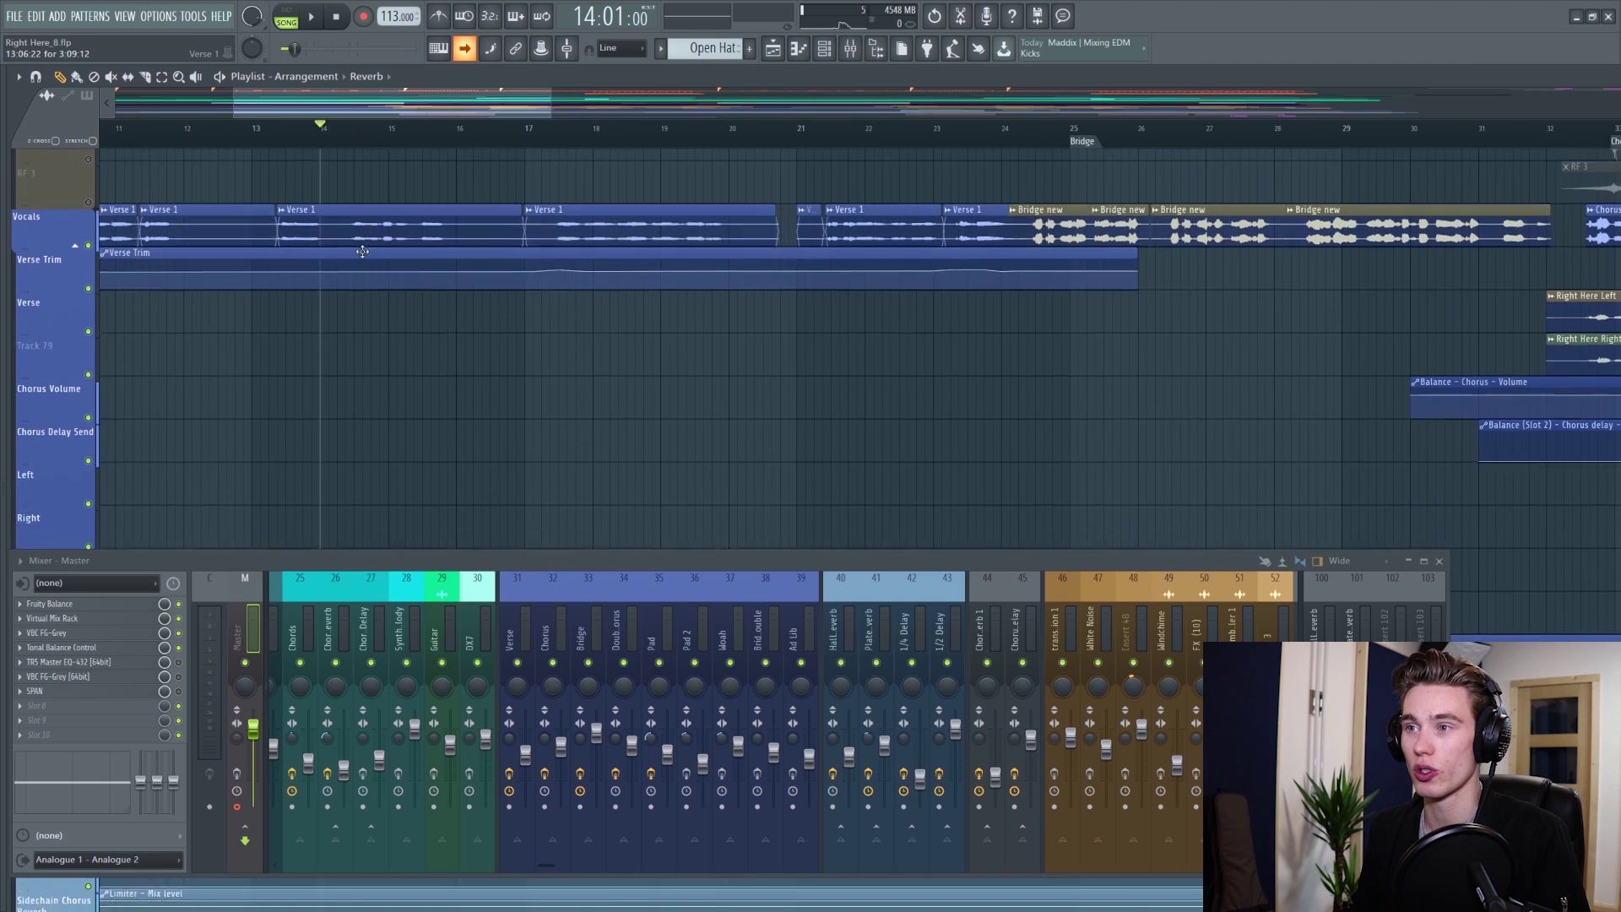
{"action": "scroll", "coordinate": [362, 251], "scroll_direction": "down", "scroll_amount": 8}
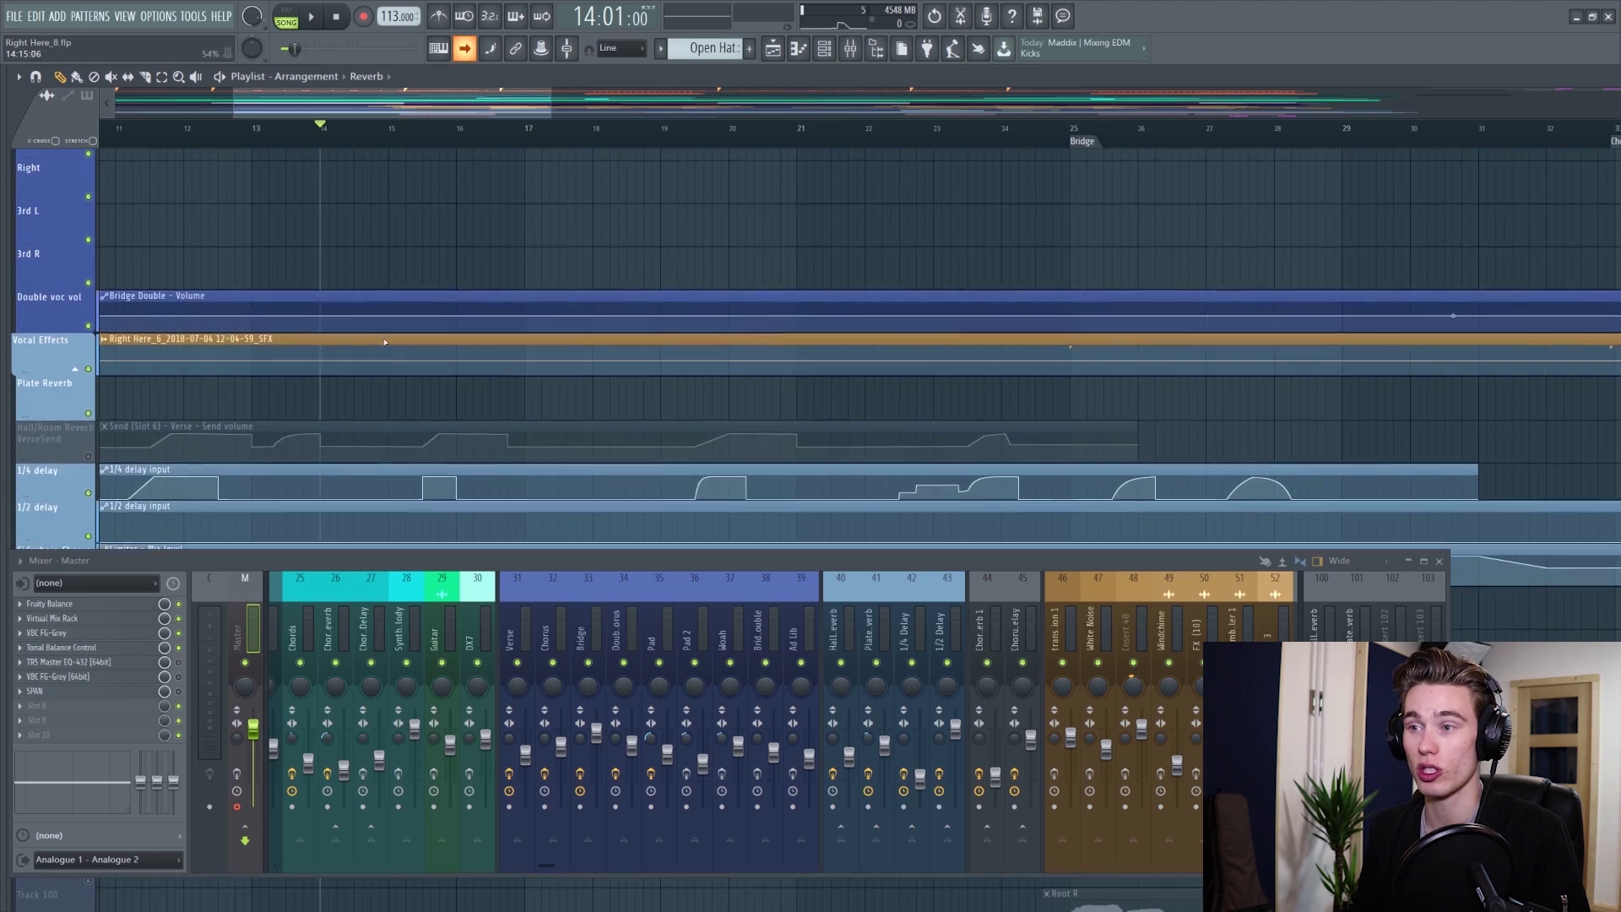
{"action": "mouse_move", "coordinate": [316, 439]}
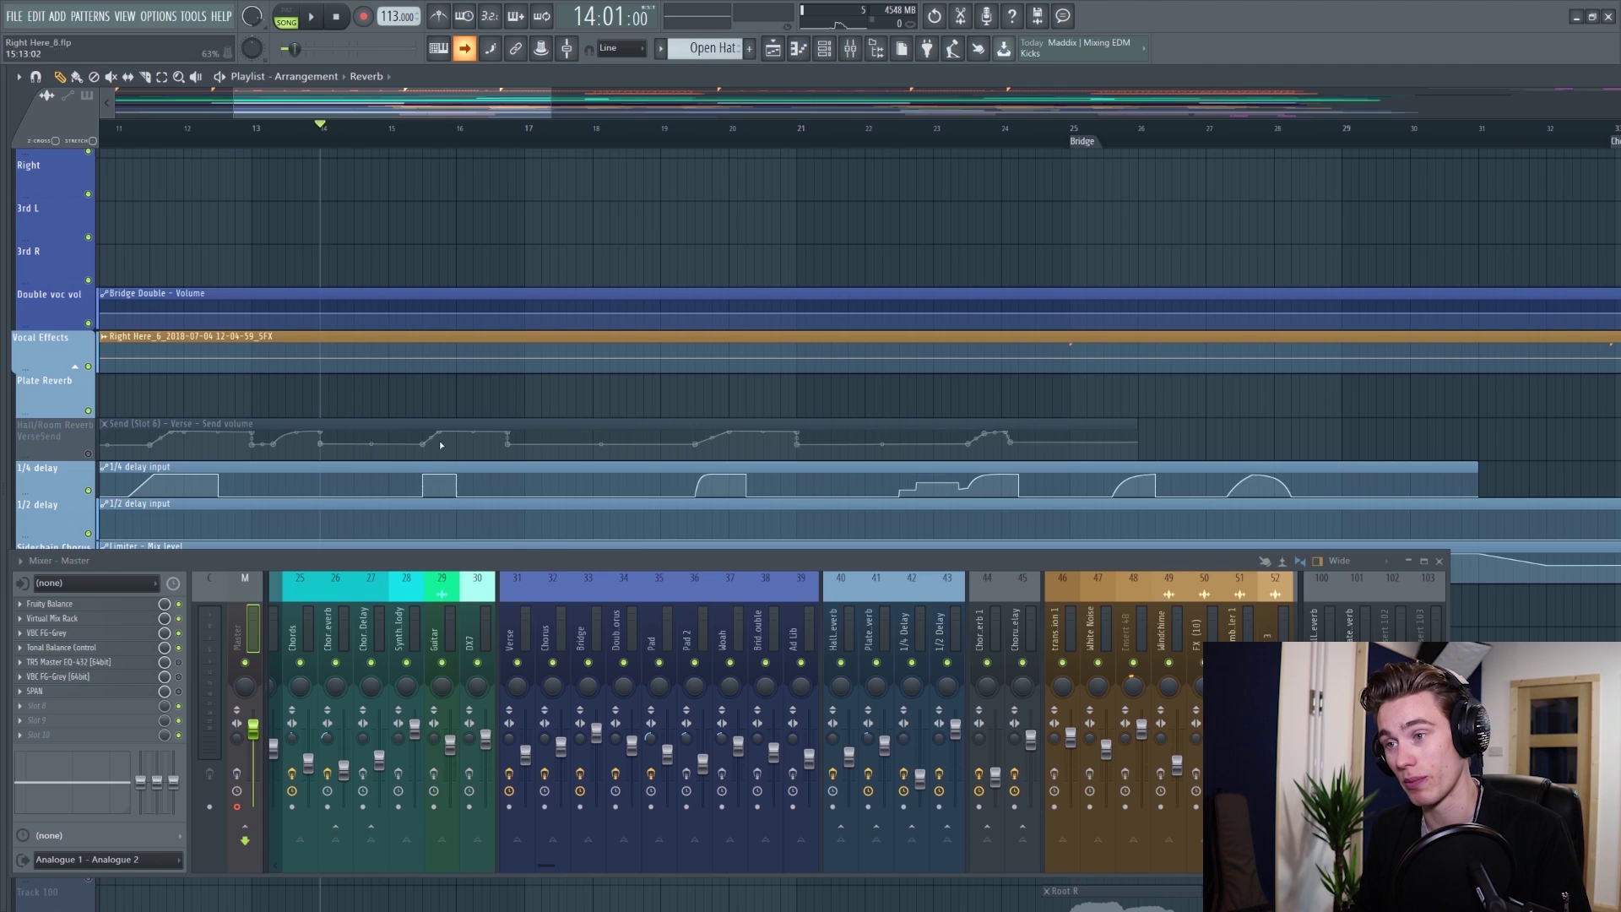
{"action": "scroll", "coordinate": [456, 403], "scroll_direction": "up", "scroll_amount": 1}
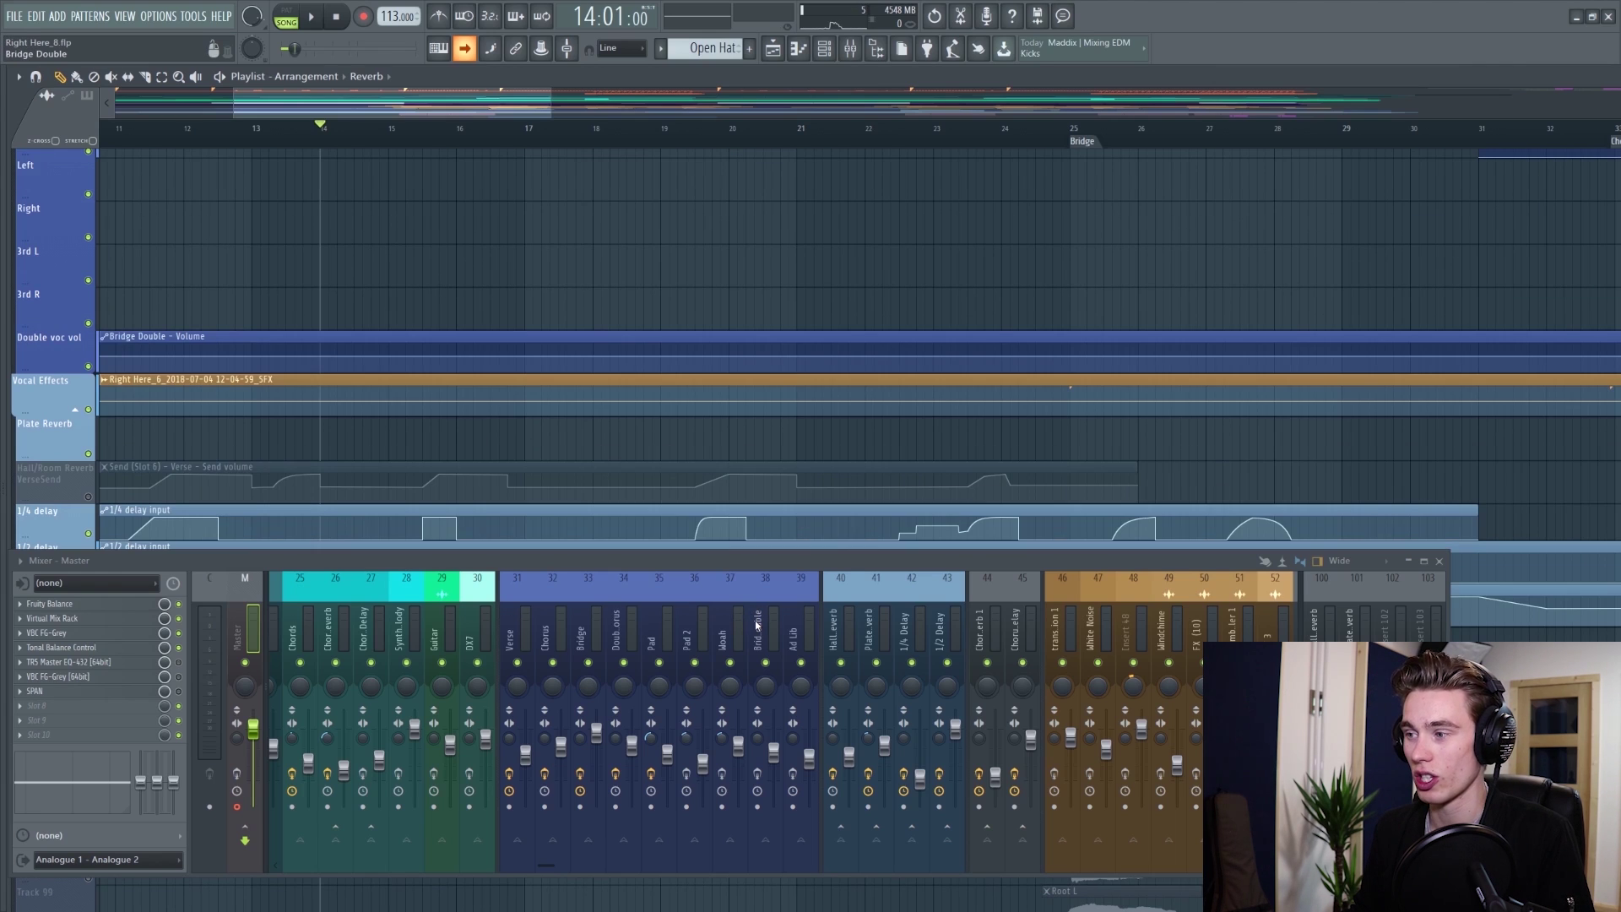
{"action": "scroll", "coordinate": [757, 625], "scroll_direction": "right", "scroll_amount": 3}
{"action": "scroll", "coordinate": [503, 387], "scroll_direction": "up", "scroll_amount": 2}
{"action": "scroll", "coordinate": [503, 386], "scroll_direction": "down", "scroll_amount": 3}
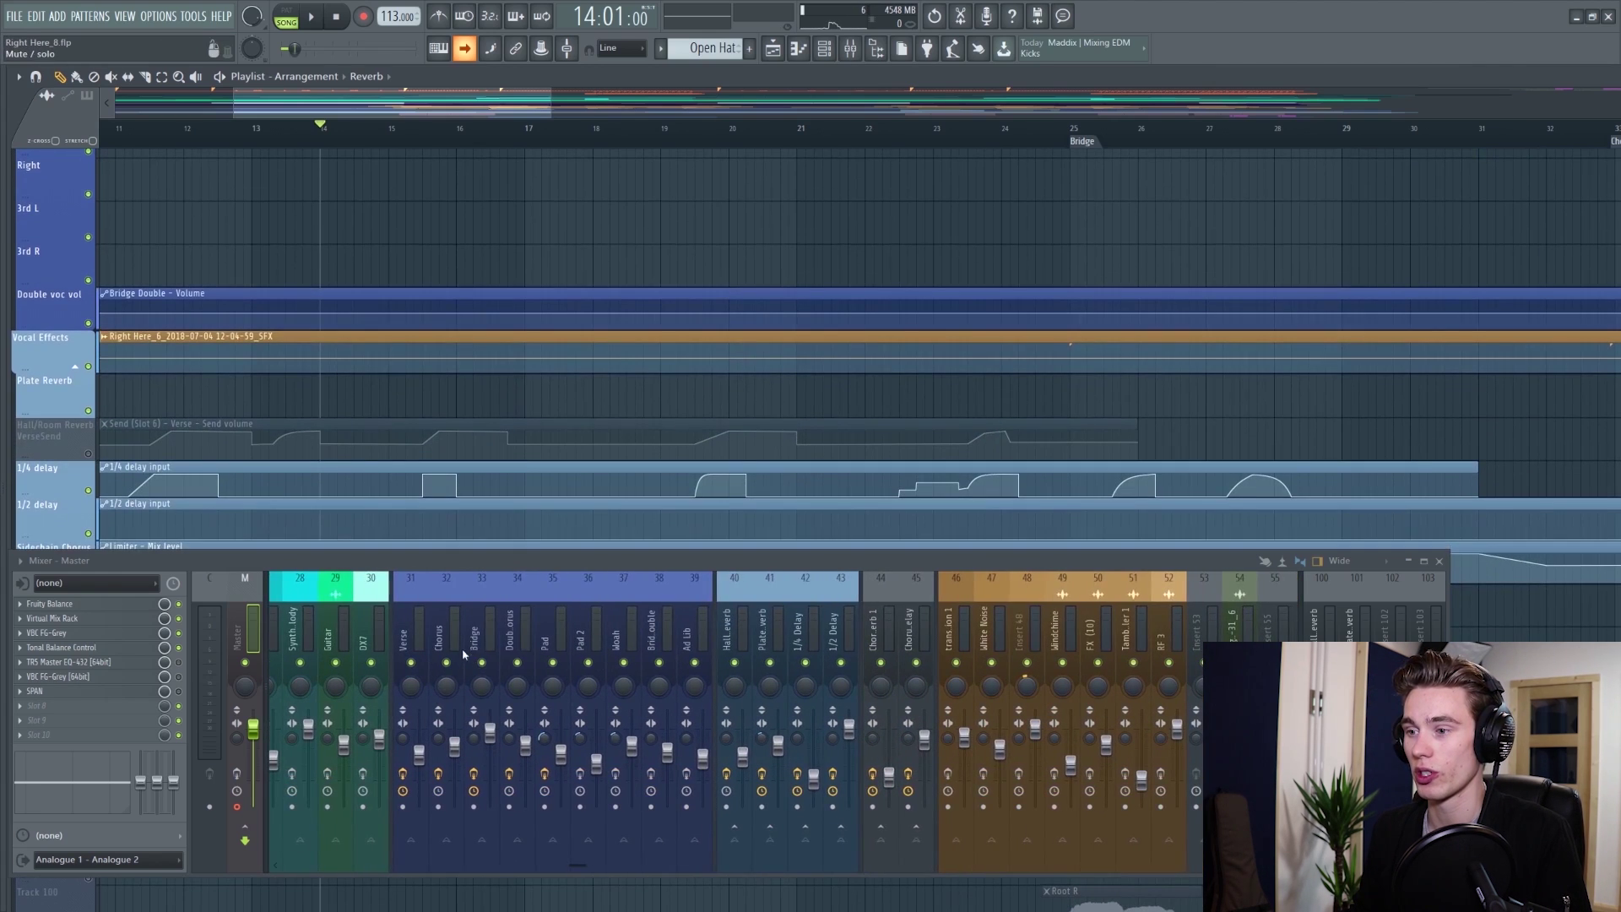
{"action": "left_click", "coordinate": [411, 635]}
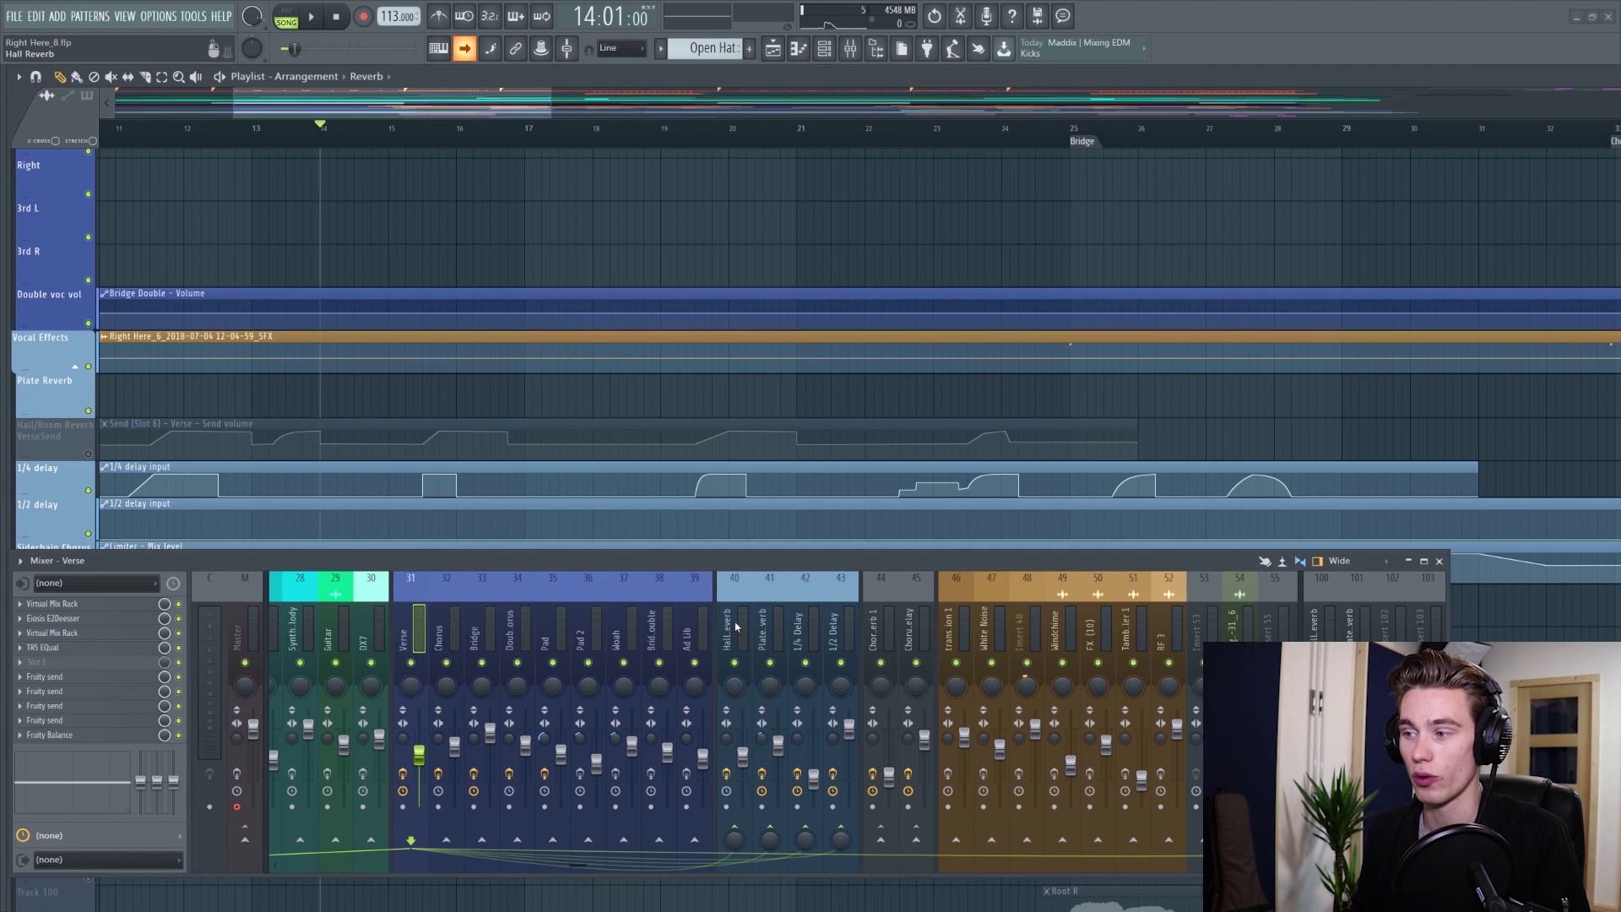
Play the verse, then stop and bring up the Hall Reverb bus's effect chain.
{"action": "key", "text": "space"}
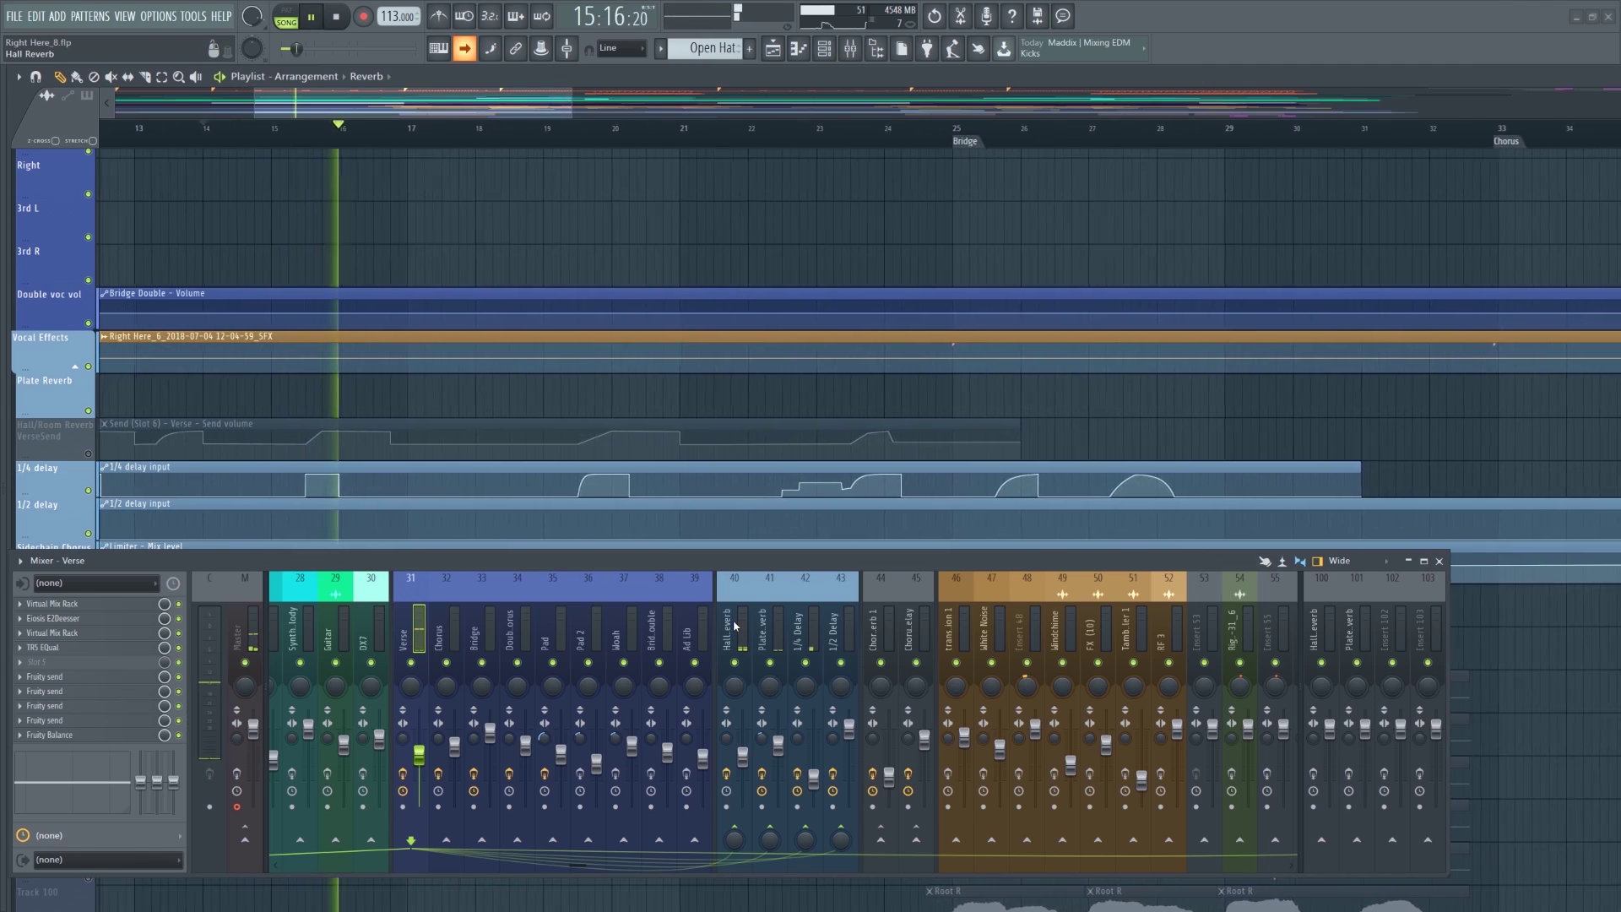
{"action": "left_click", "coordinate": [735, 625]}
{"action": "key", "text": "space"}
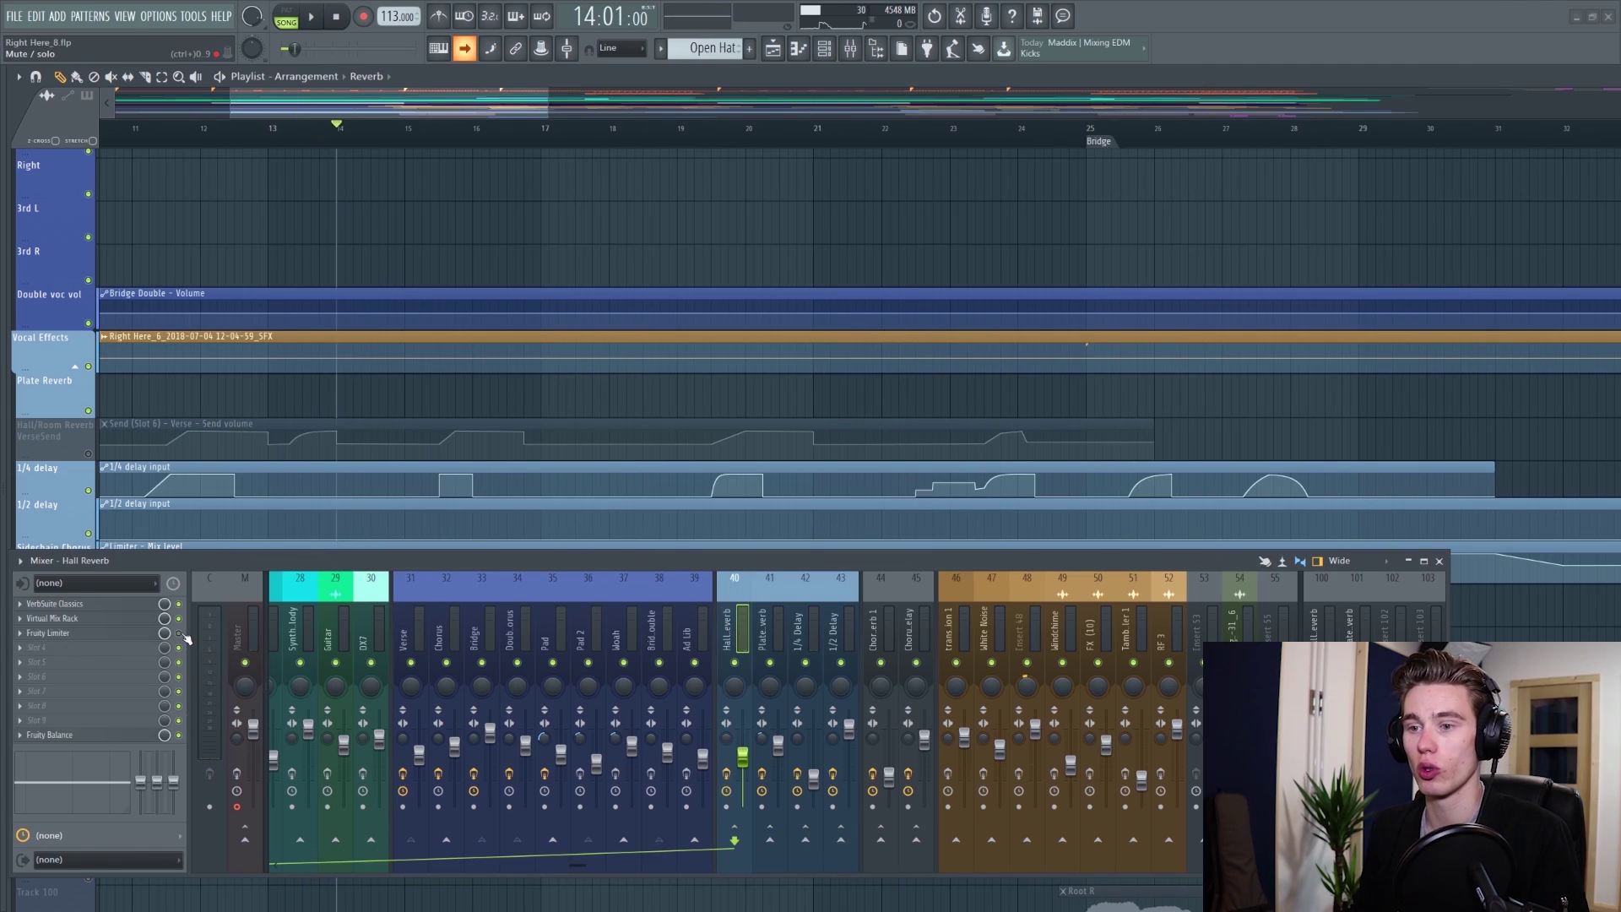
Sidechain the Hall Reverb's Fruity Limiter to the Verse vocal and raise its compression ratio.
{"action": "left_click", "coordinate": [118, 635]}
{"action": "left_click_drag", "start_coordinate": [456, 199], "coordinate": [1009, 225]}
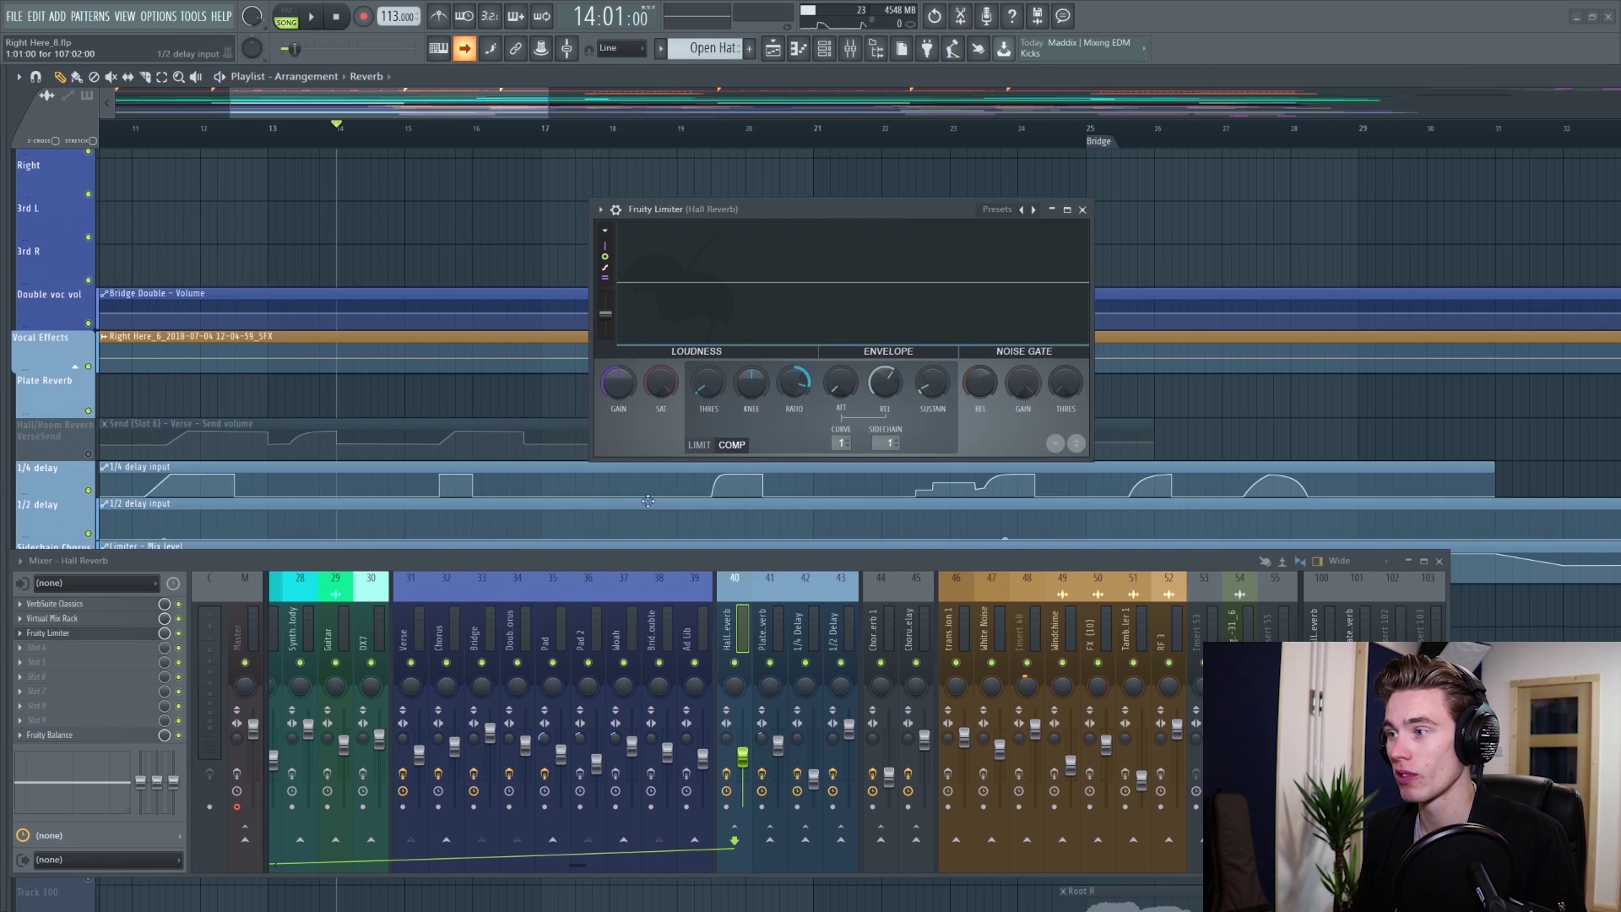
{"action": "left_click", "coordinate": [886, 441]}
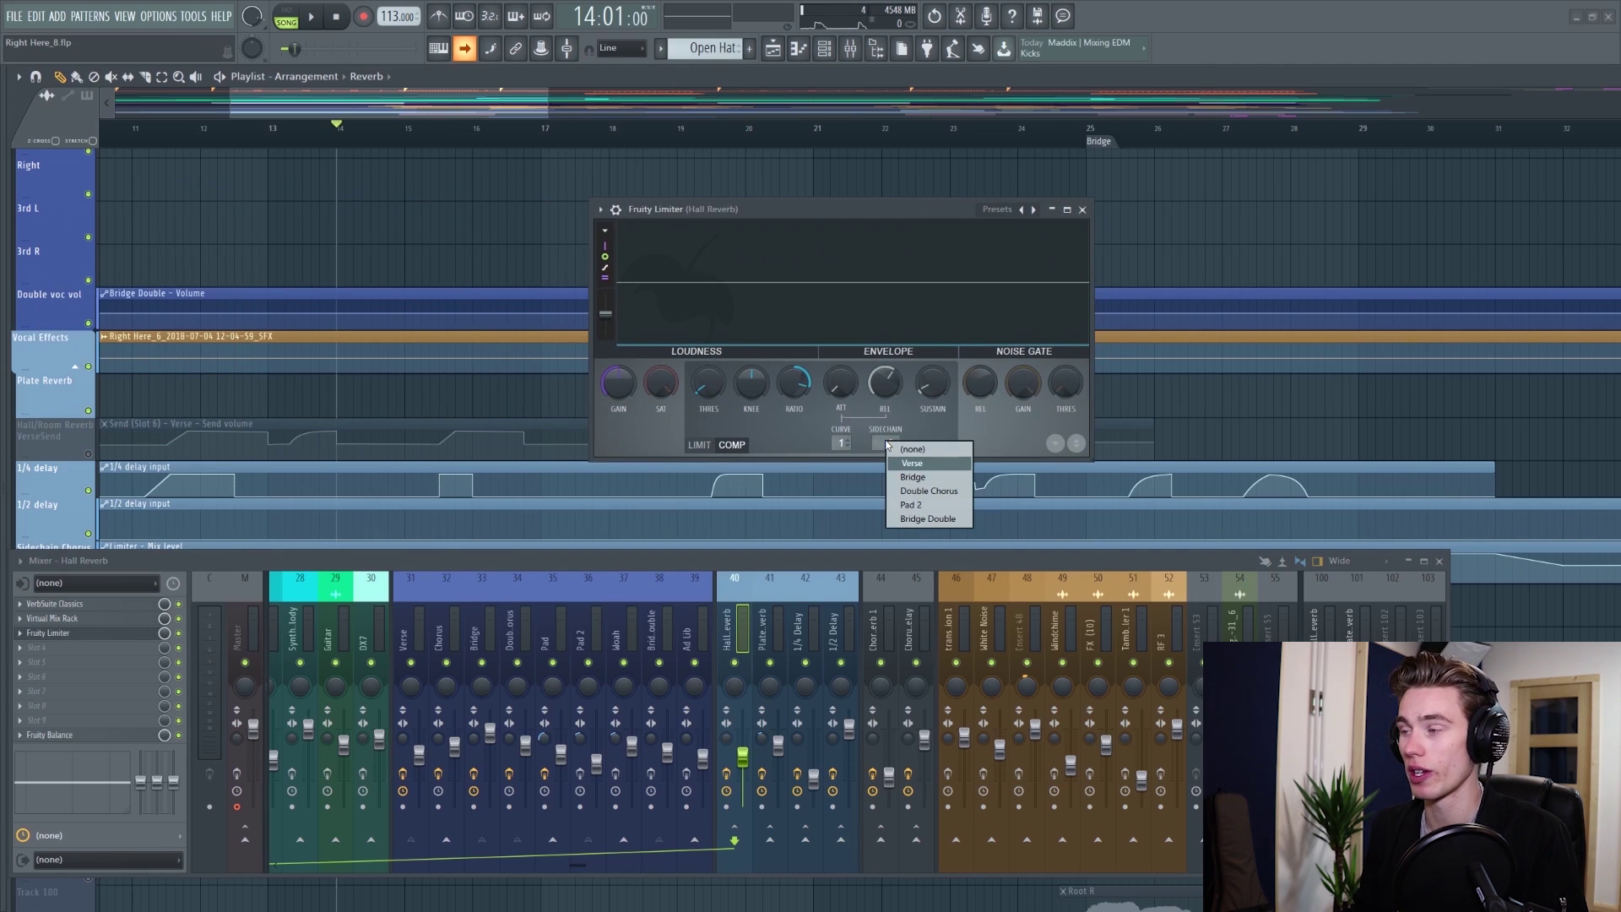
{"action": "left_click", "coordinate": [916, 464]}
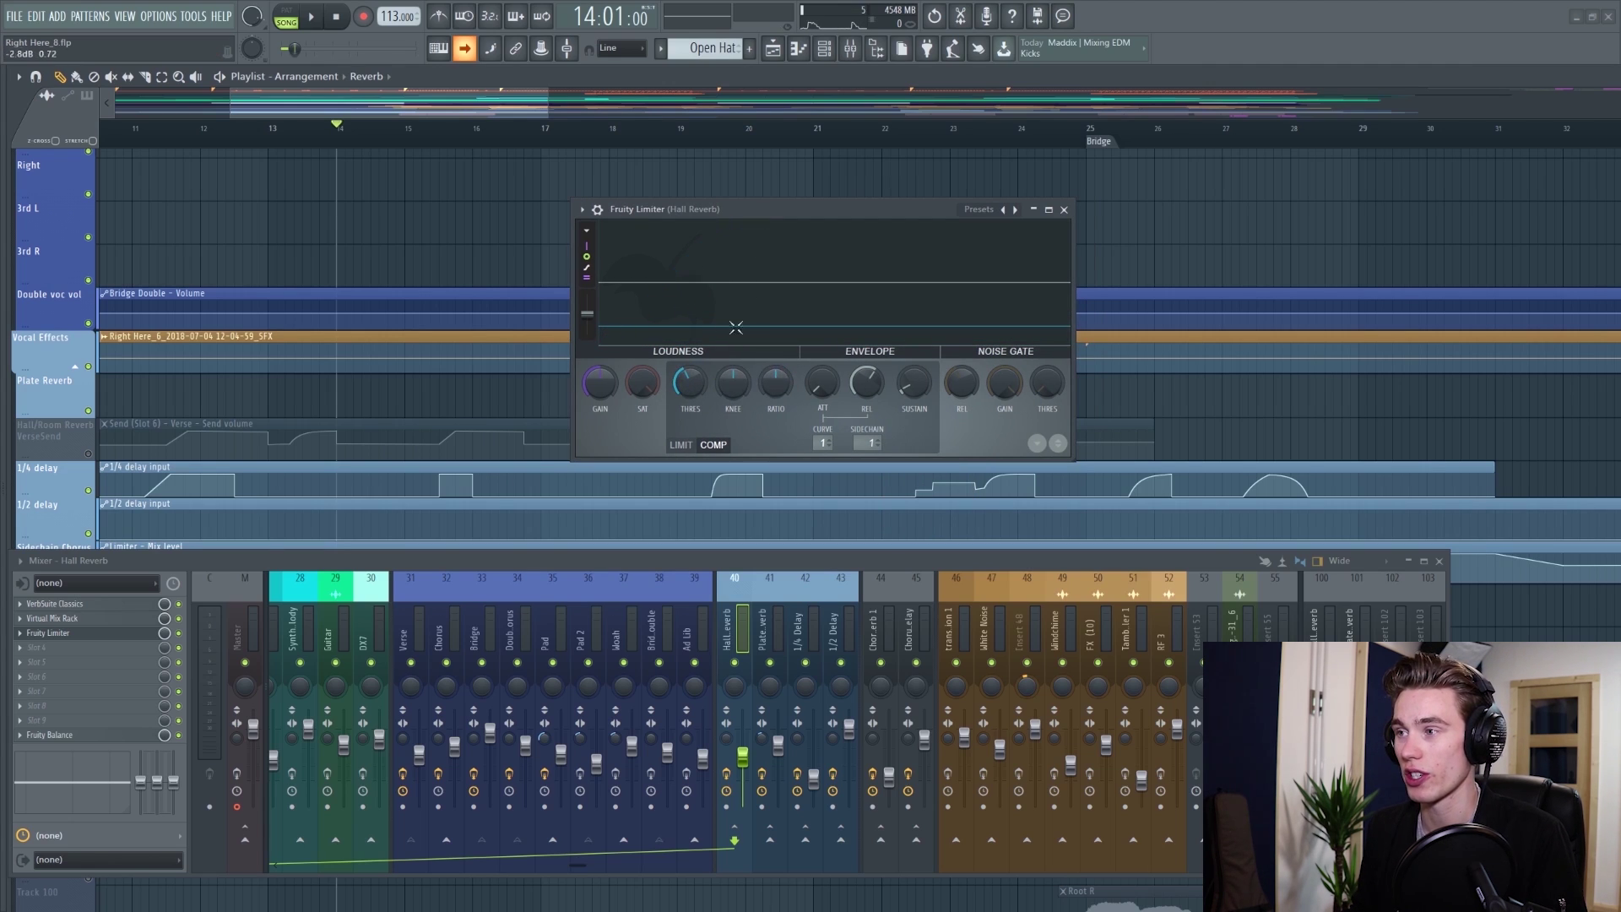
{"action": "key", "text": "space"}
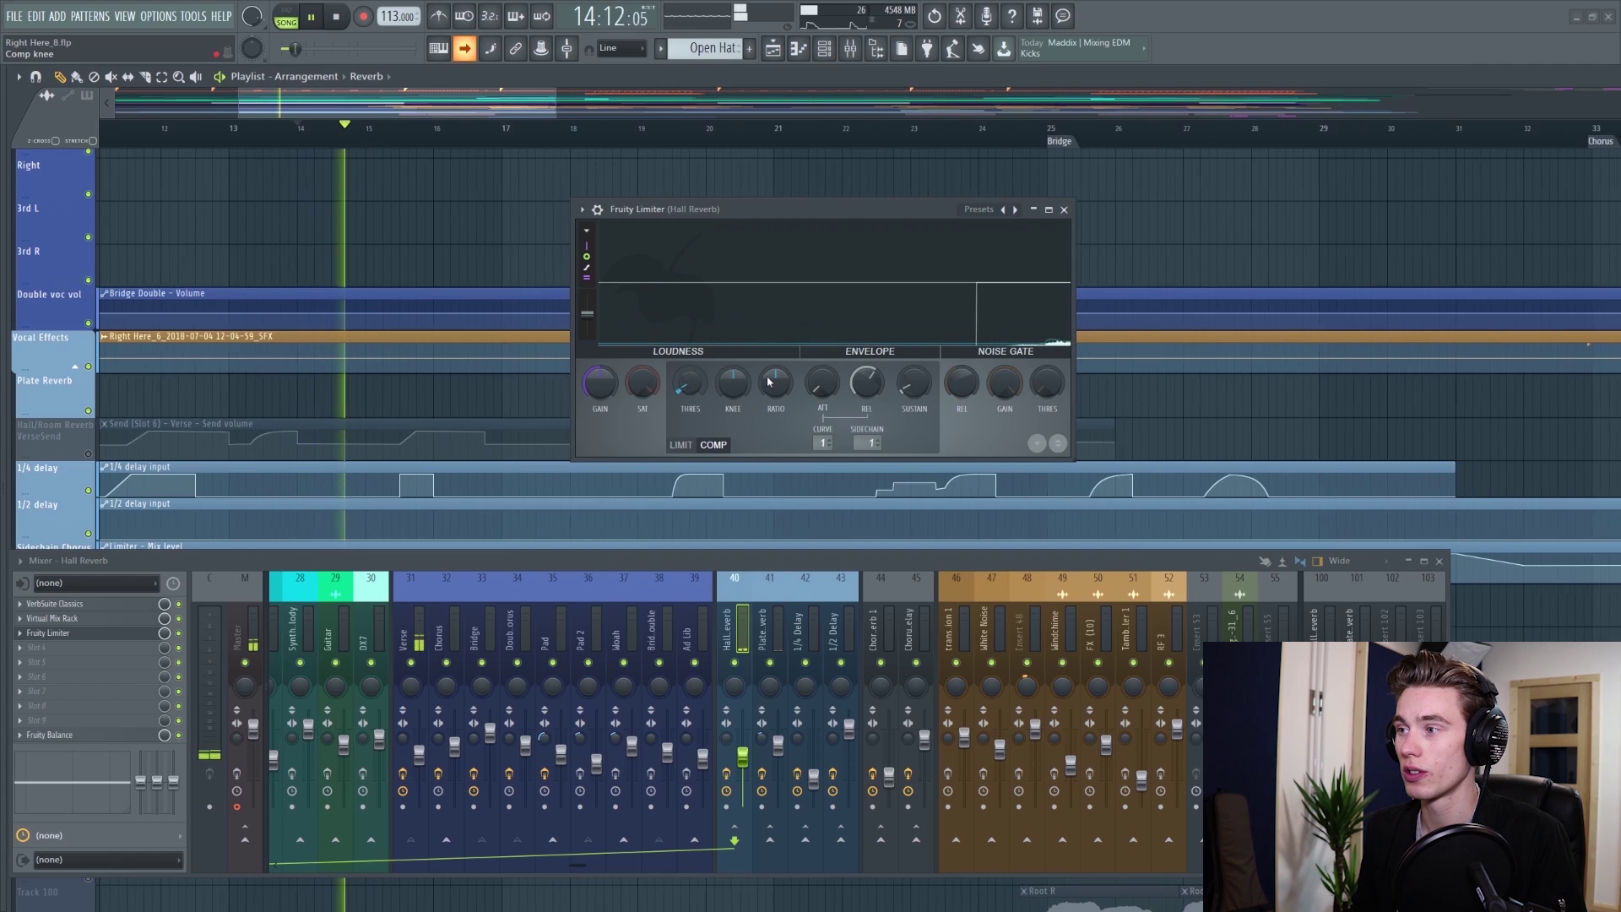
{"action": "left_click_drag", "start_coordinate": [777, 395], "coordinate": [790, 382]}
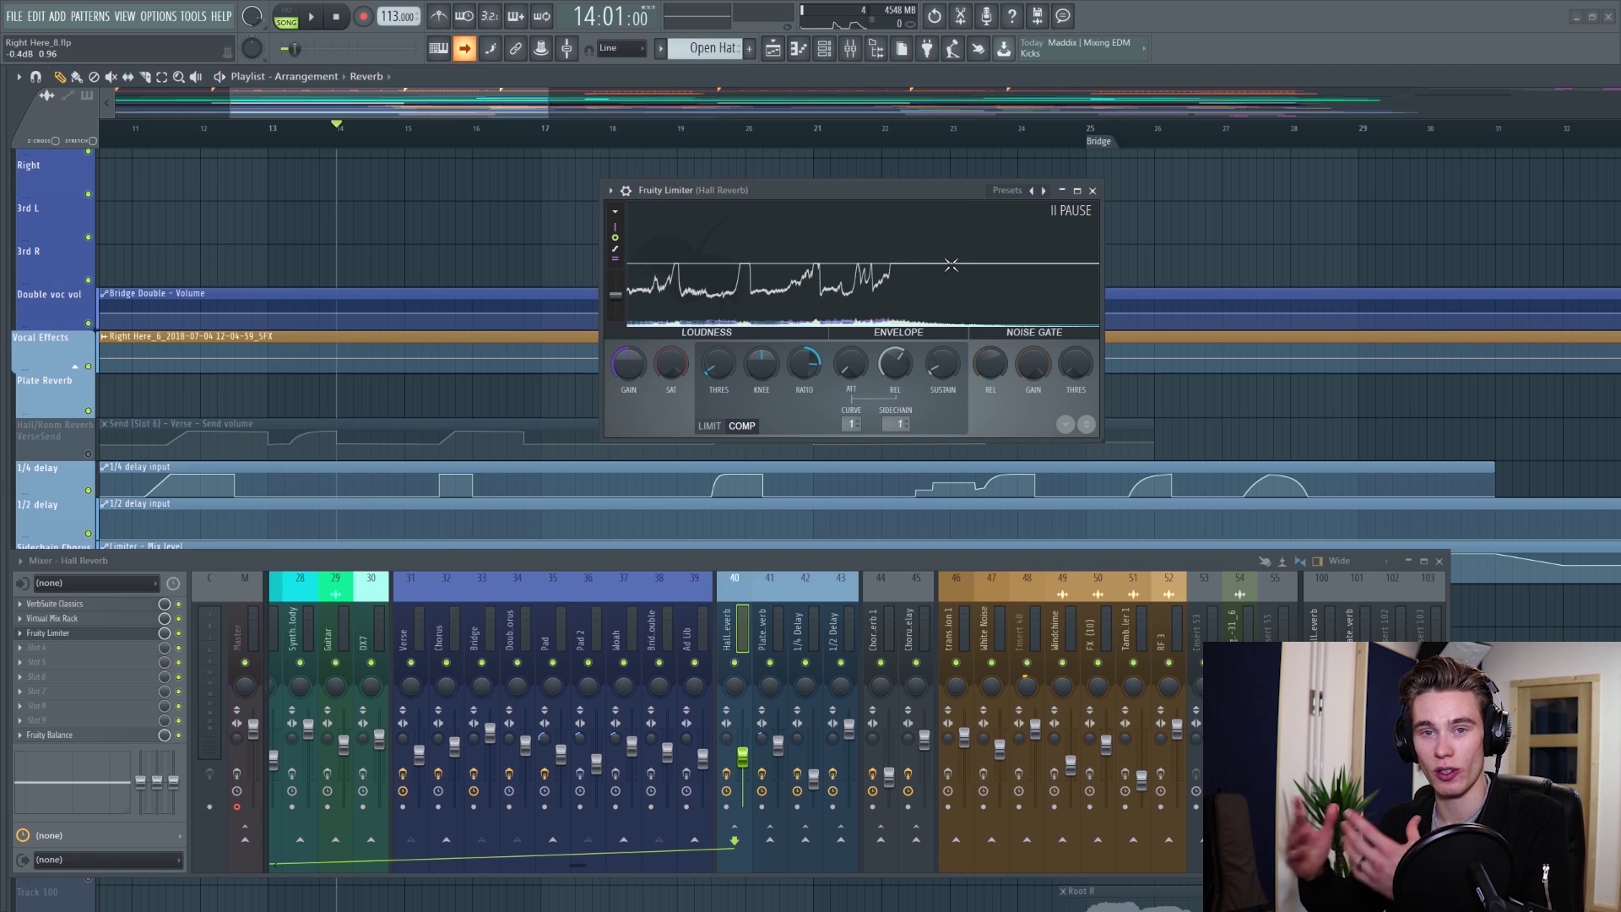
{"action": "left_click", "coordinate": [1064, 192]}
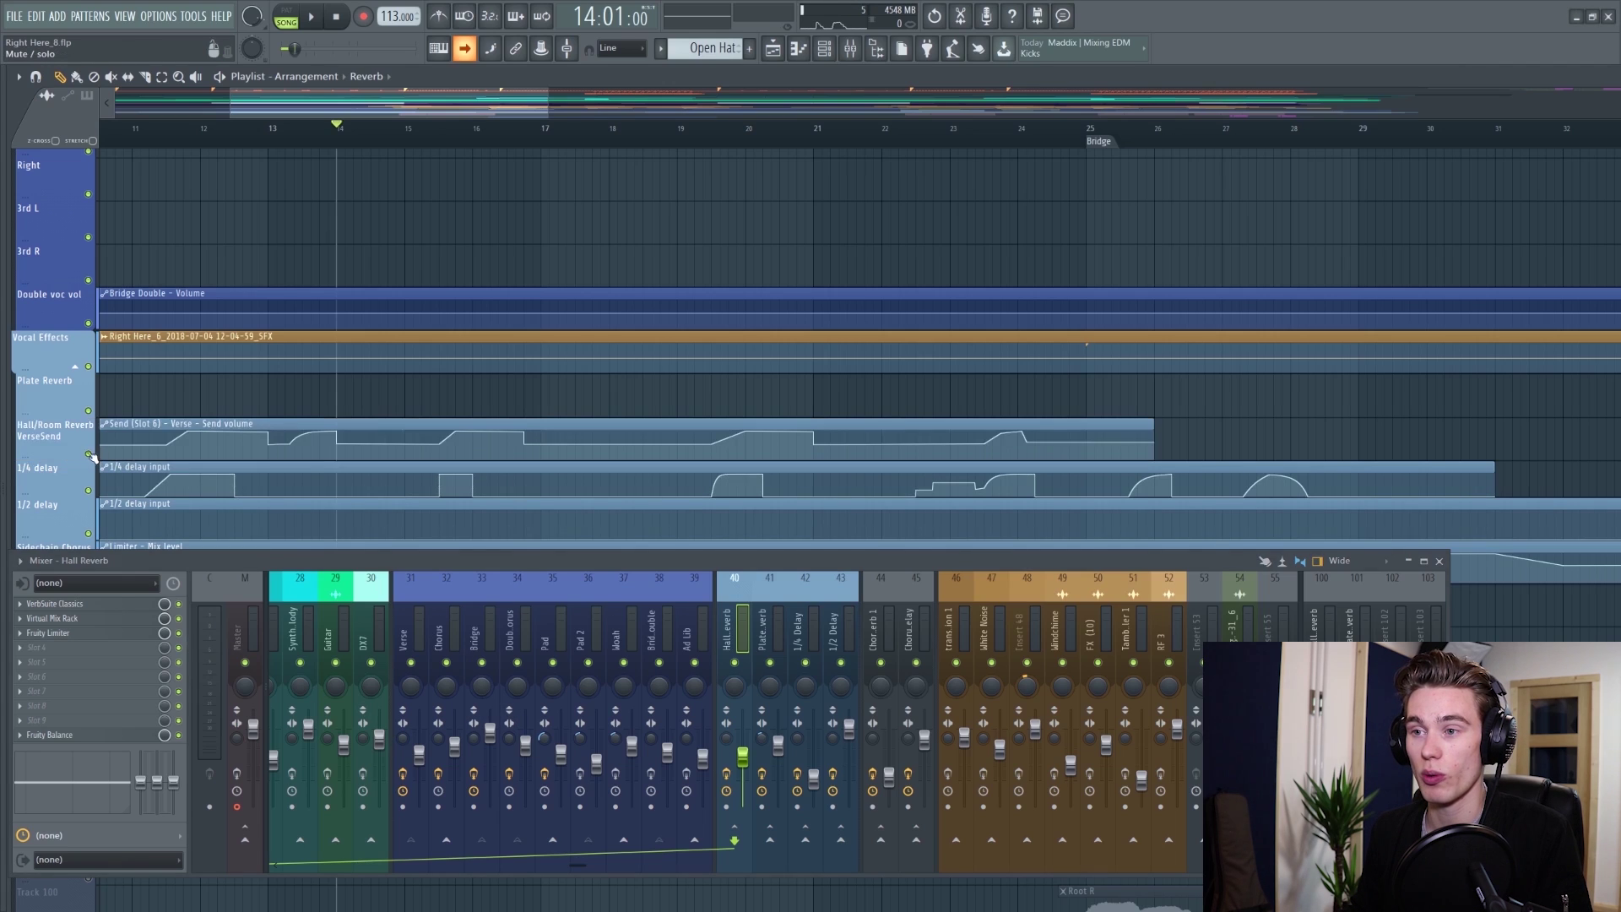
Zoom into the Verse send-volume automation and play the verse several times to hear it.
{"action": "scroll", "coordinate": [88, 456], "scroll_direction": "up", "scroll_amount": 2}
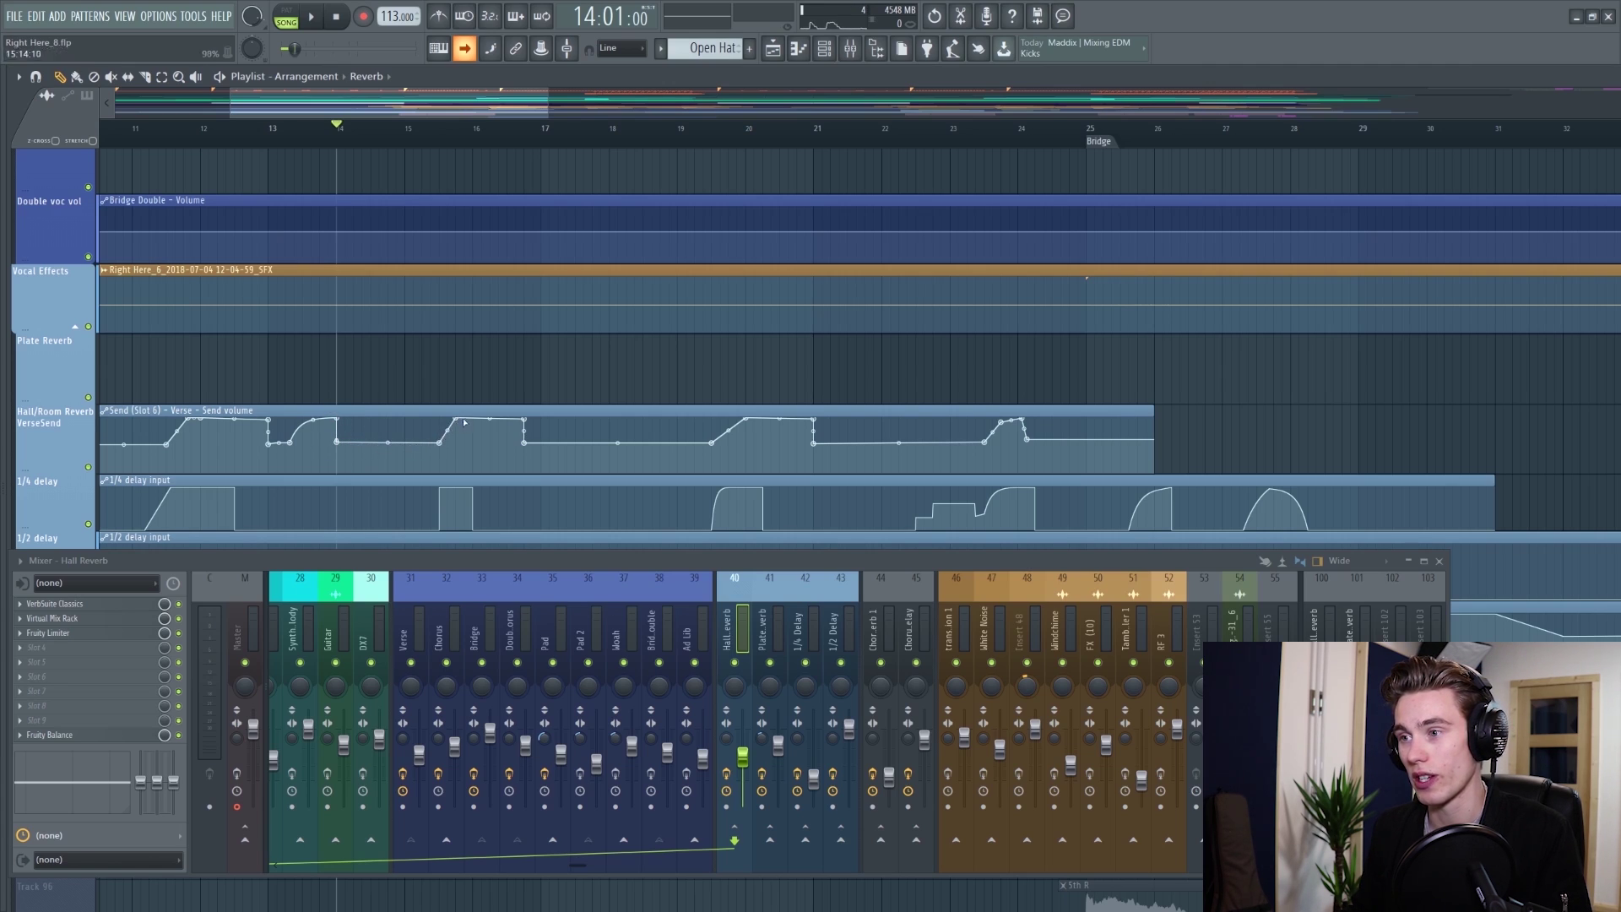
{"action": "key", "text": "space"}
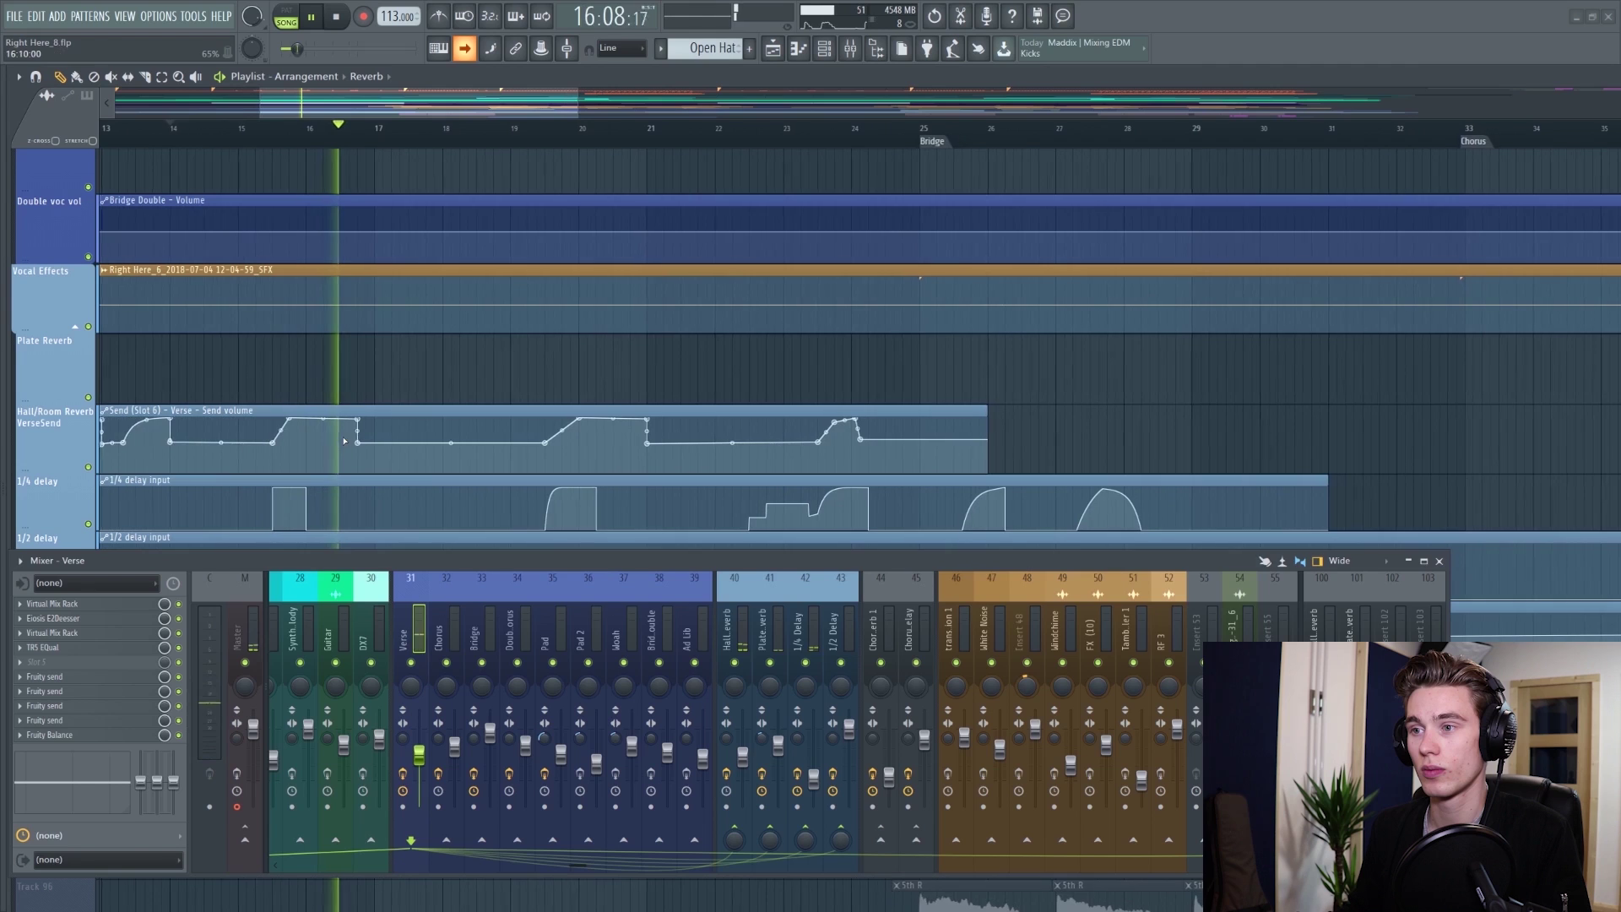
{"action": "key", "text": "space"}
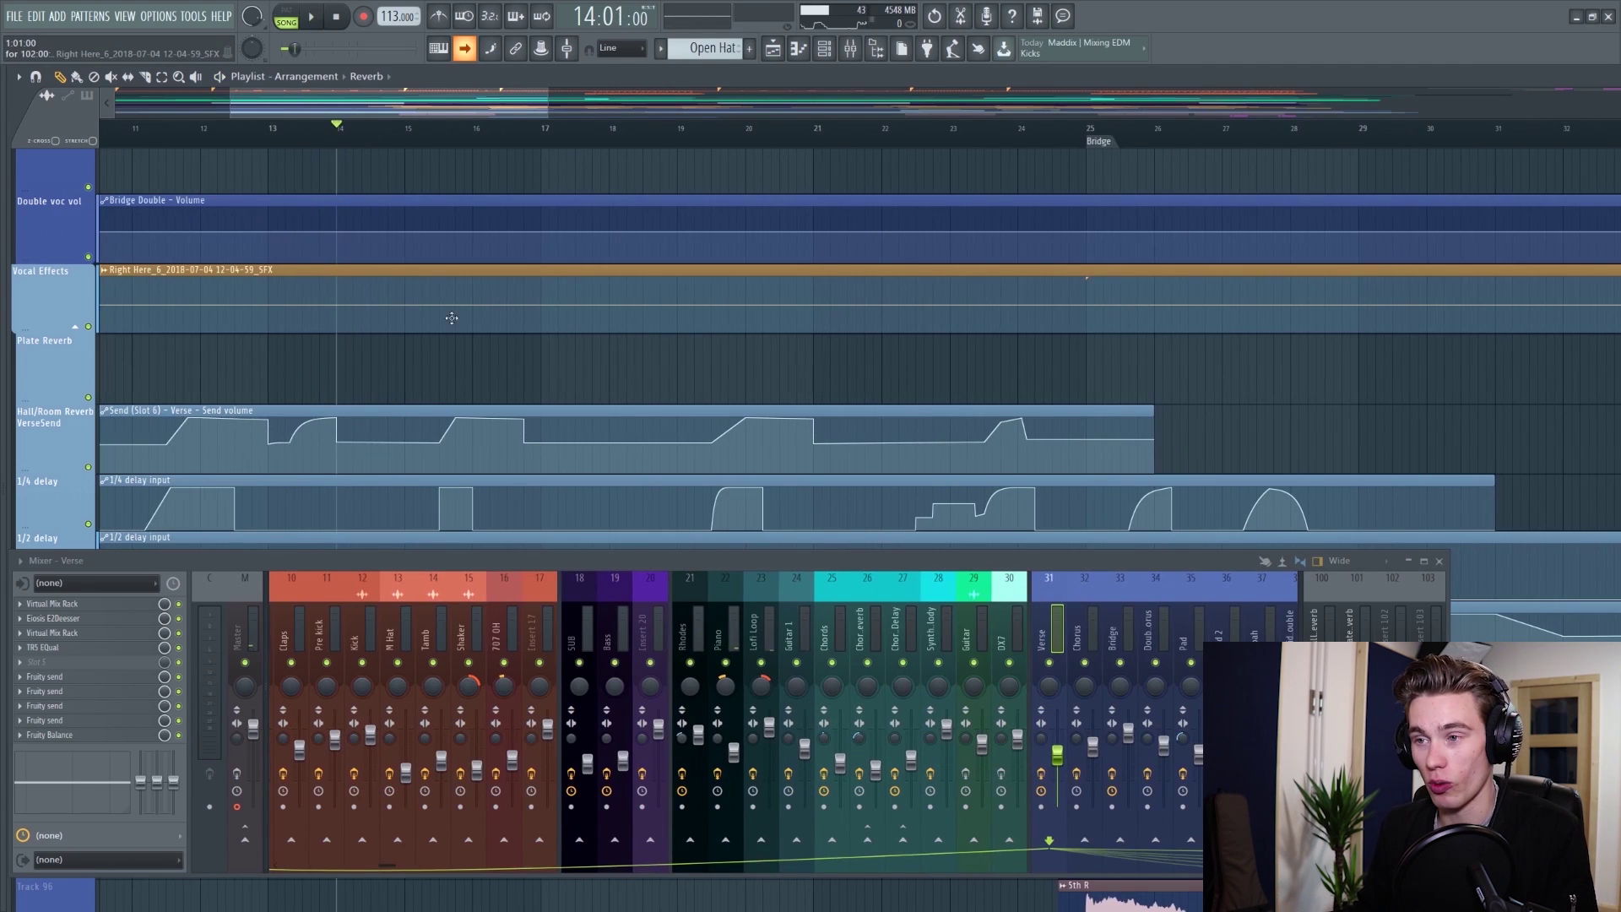
{"action": "key", "text": "space"}
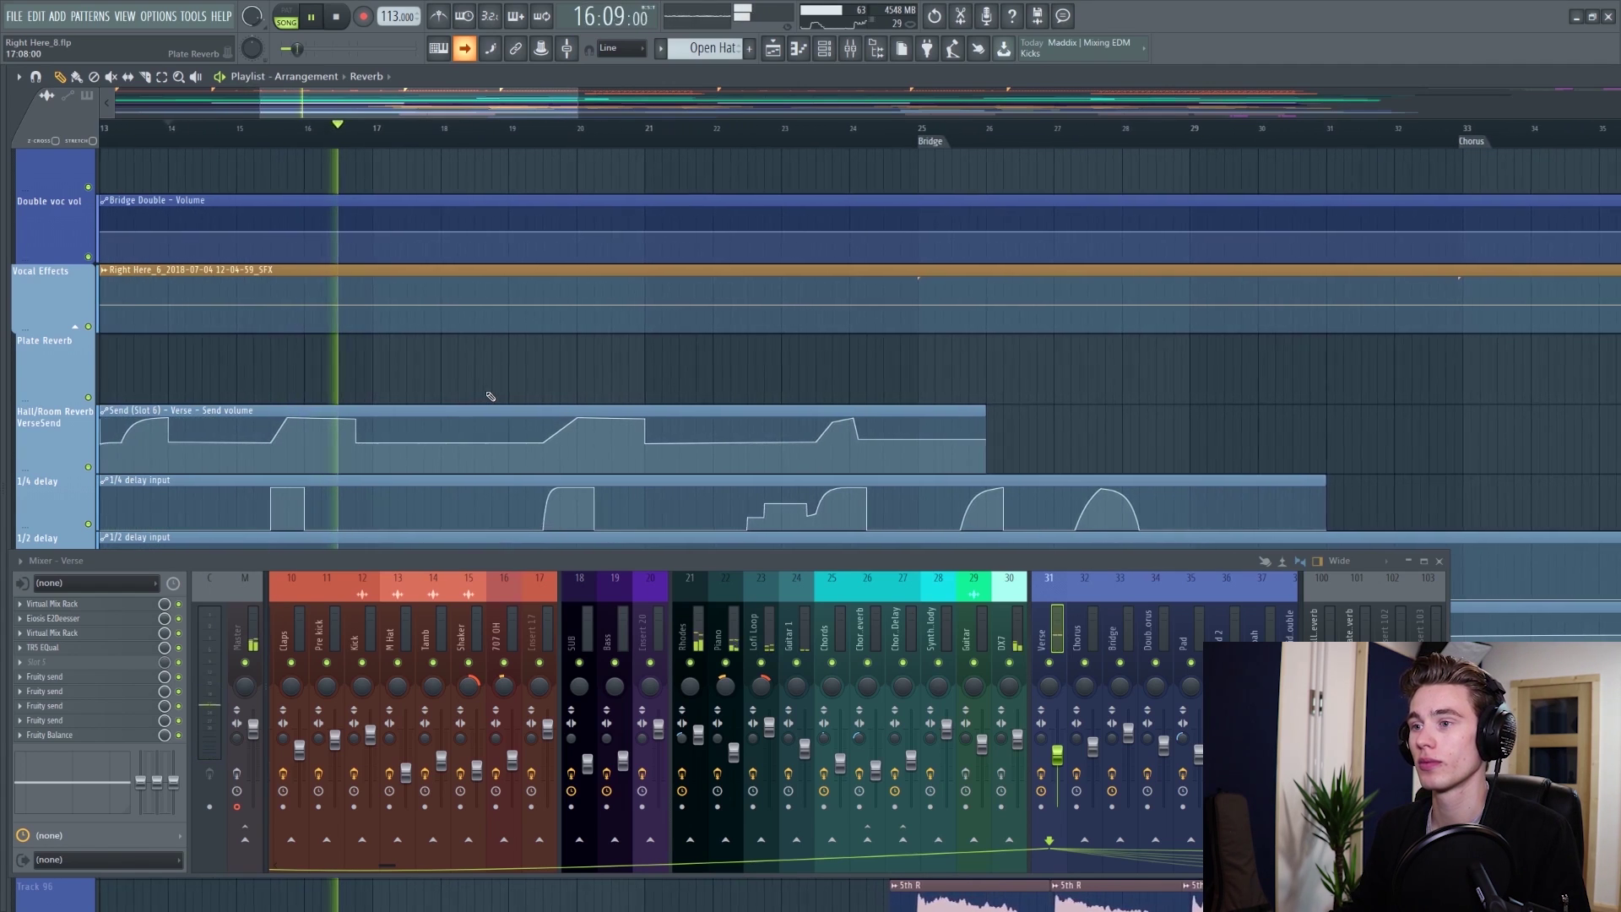
{"action": "key", "text": "space"}
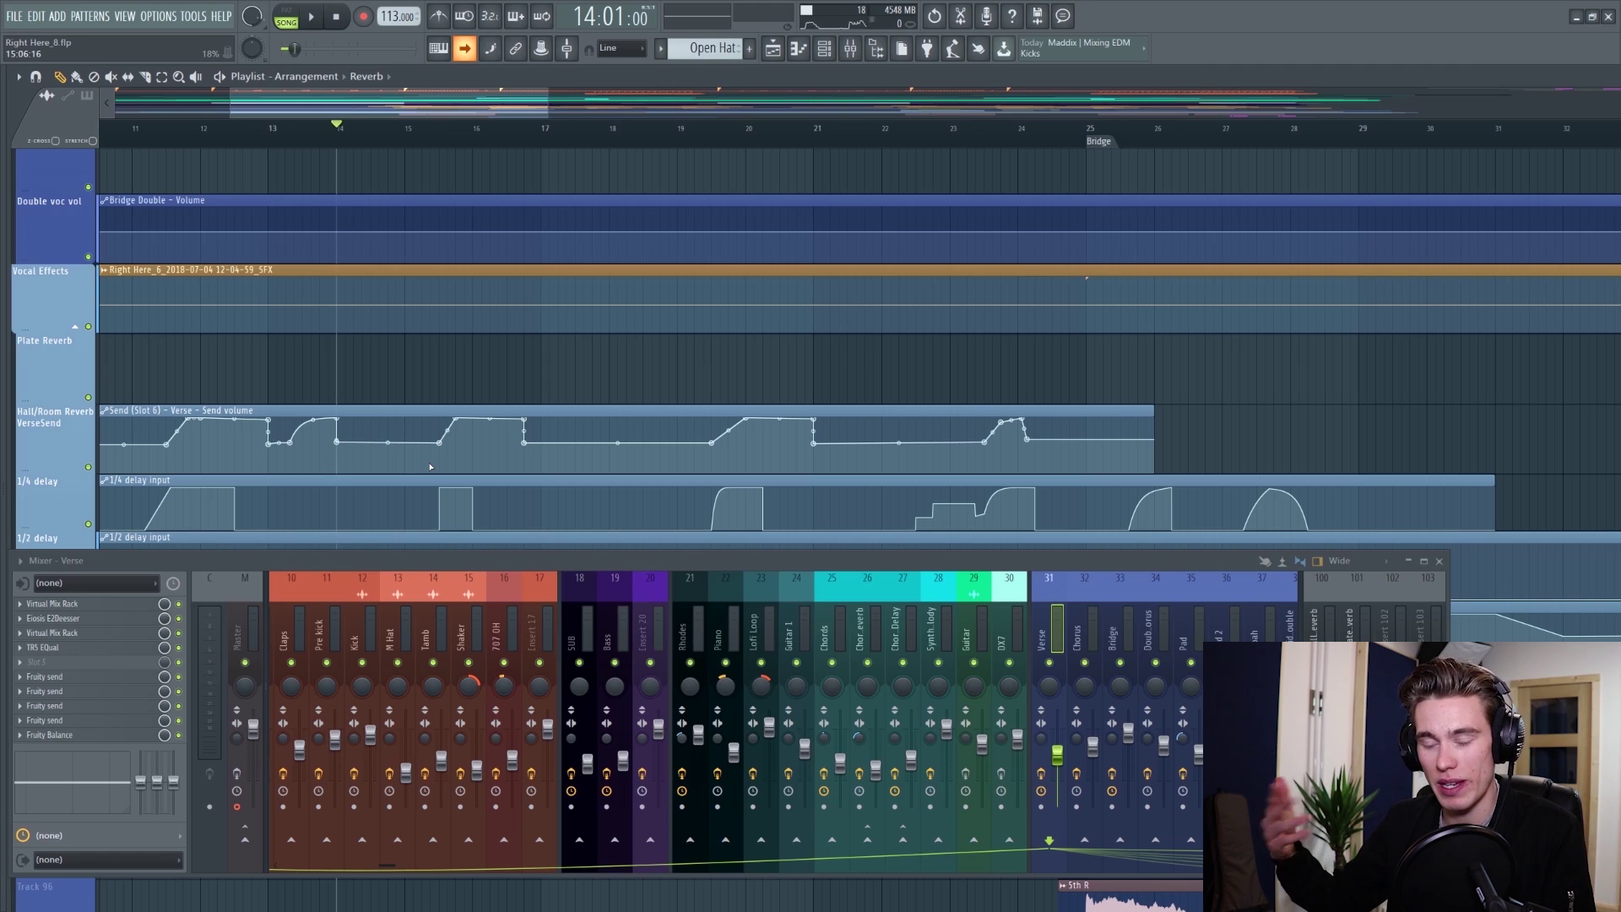
{"action": "key", "text": "space"}
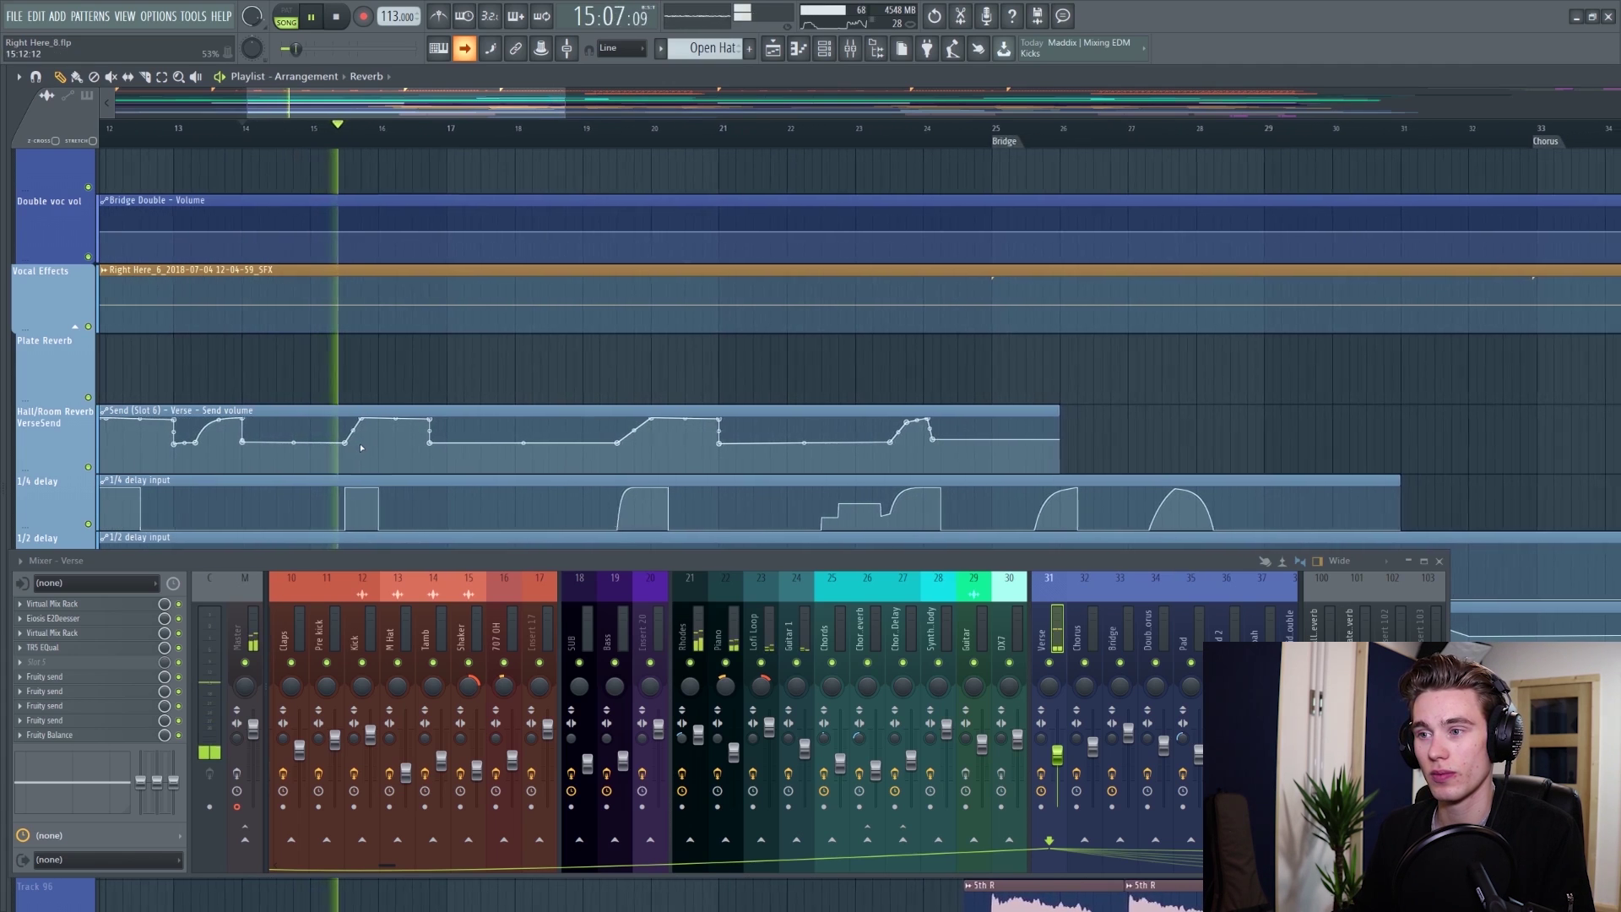
{"action": "key", "text": "space"}
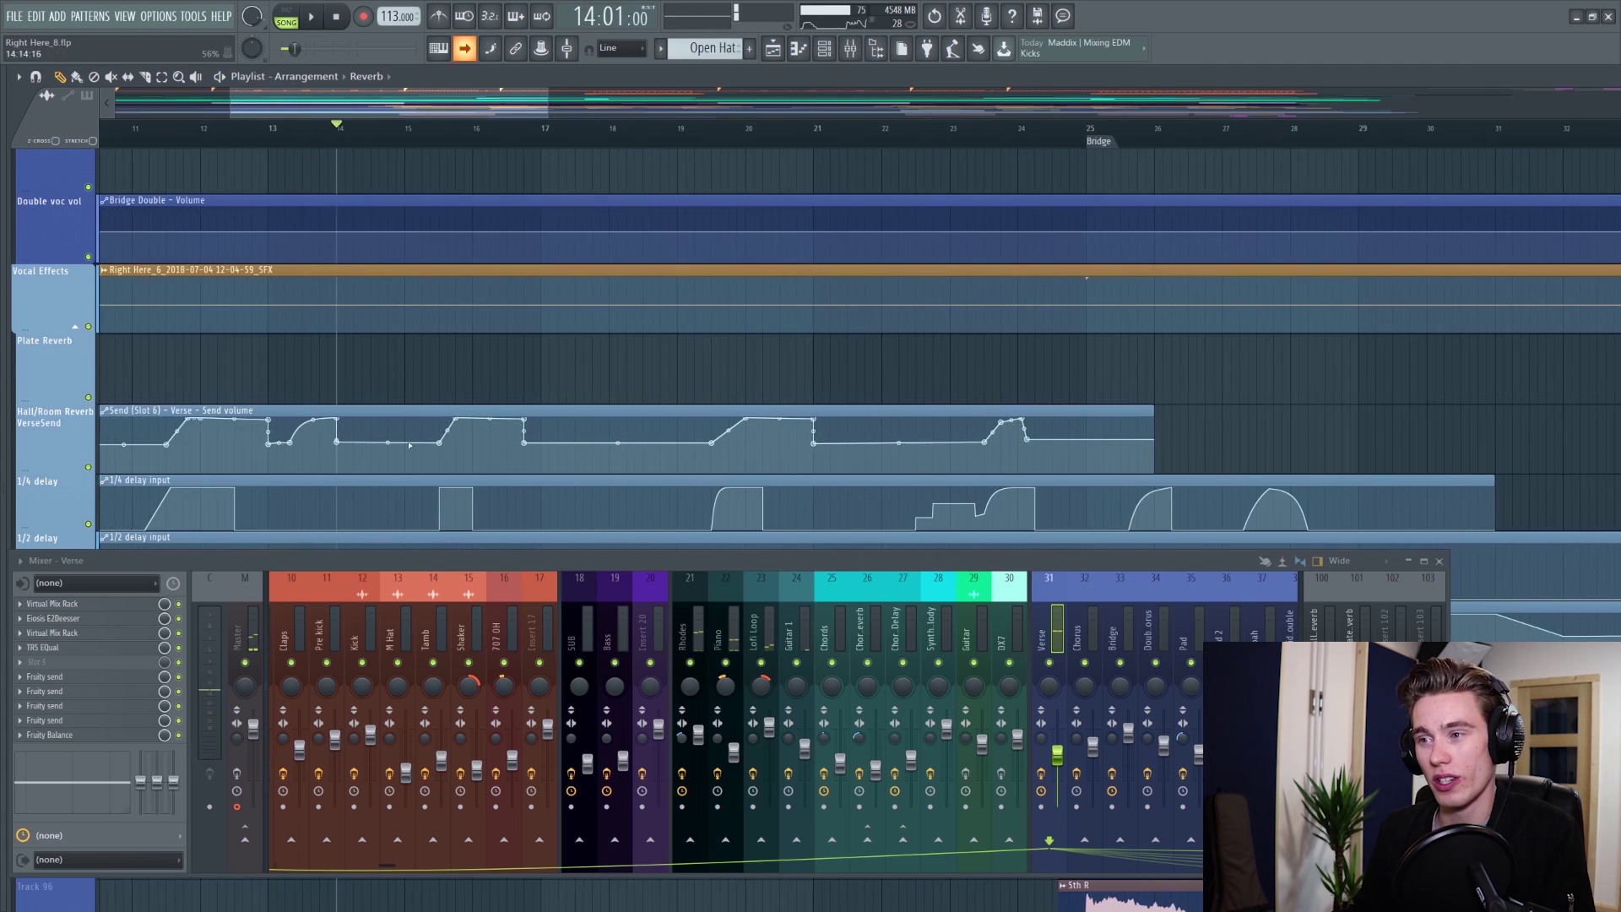
Raise the send-volume automation point near bar 14 and play back the result.
{"action": "left_click_drag", "start_coordinate": [439, 441], "coordinate": [439, 419]}
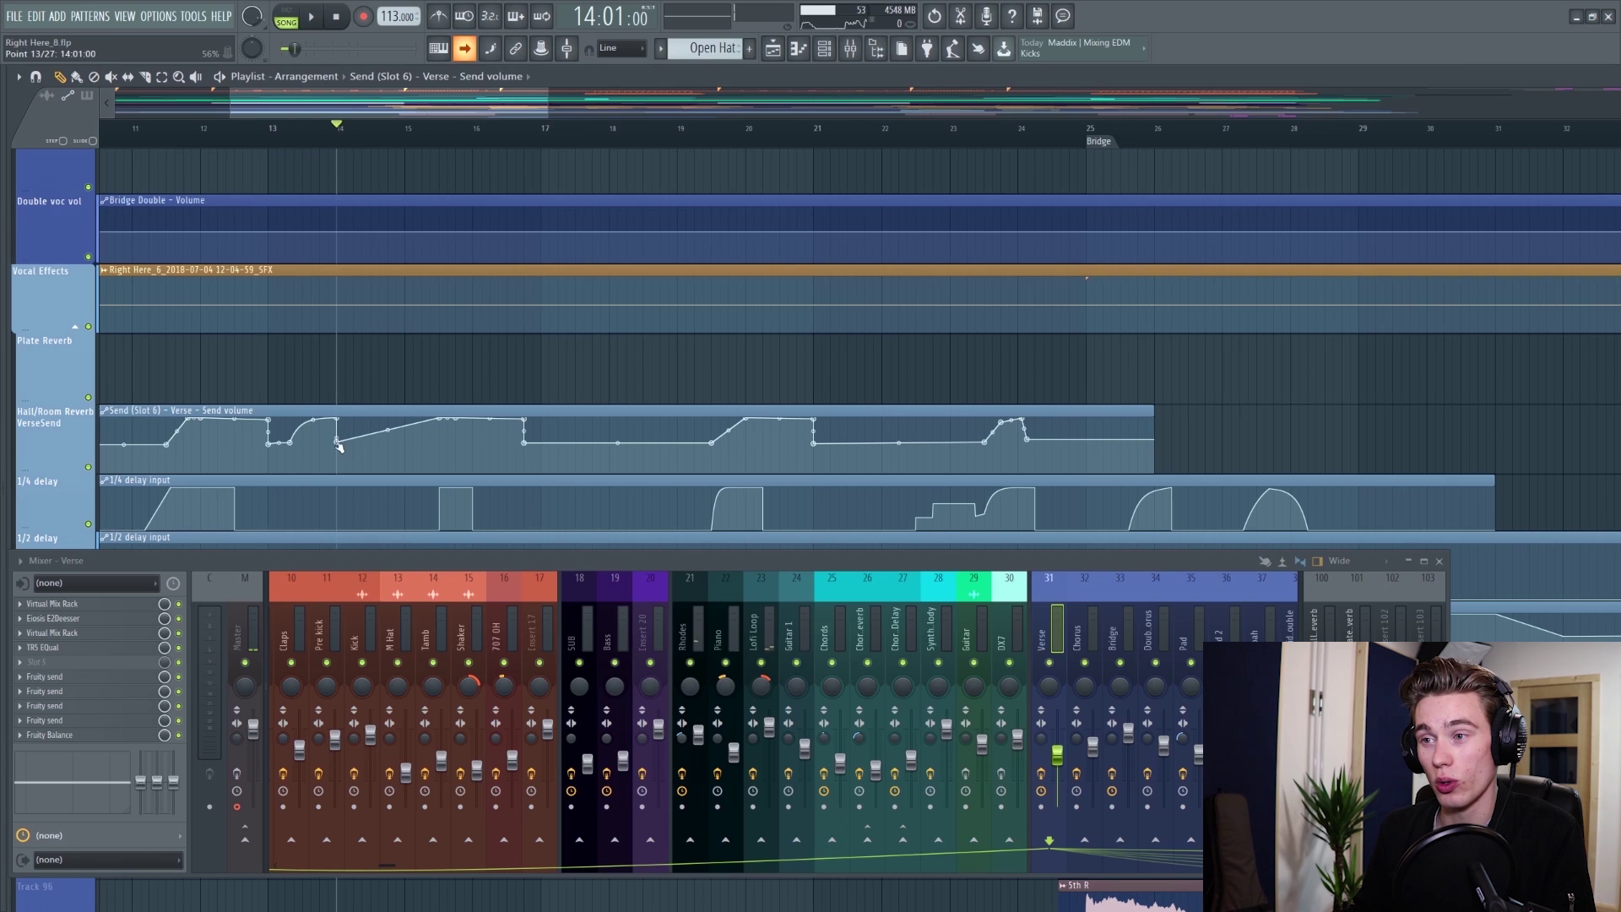
{"action": "key", "text": "space"}
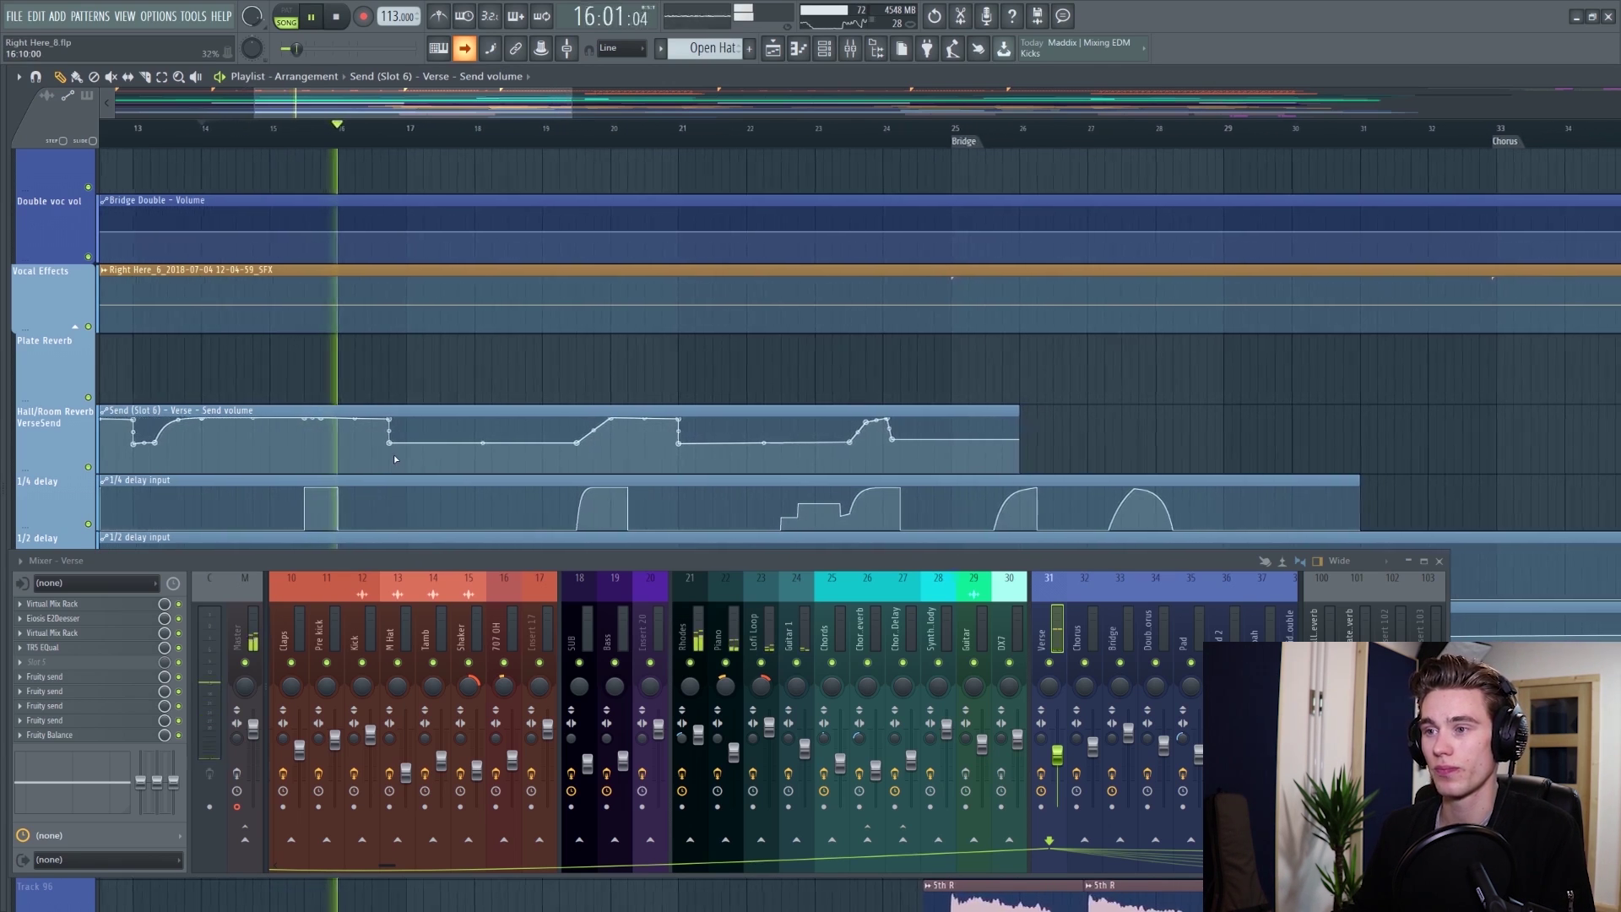
{"action": "key", "text": "space"}
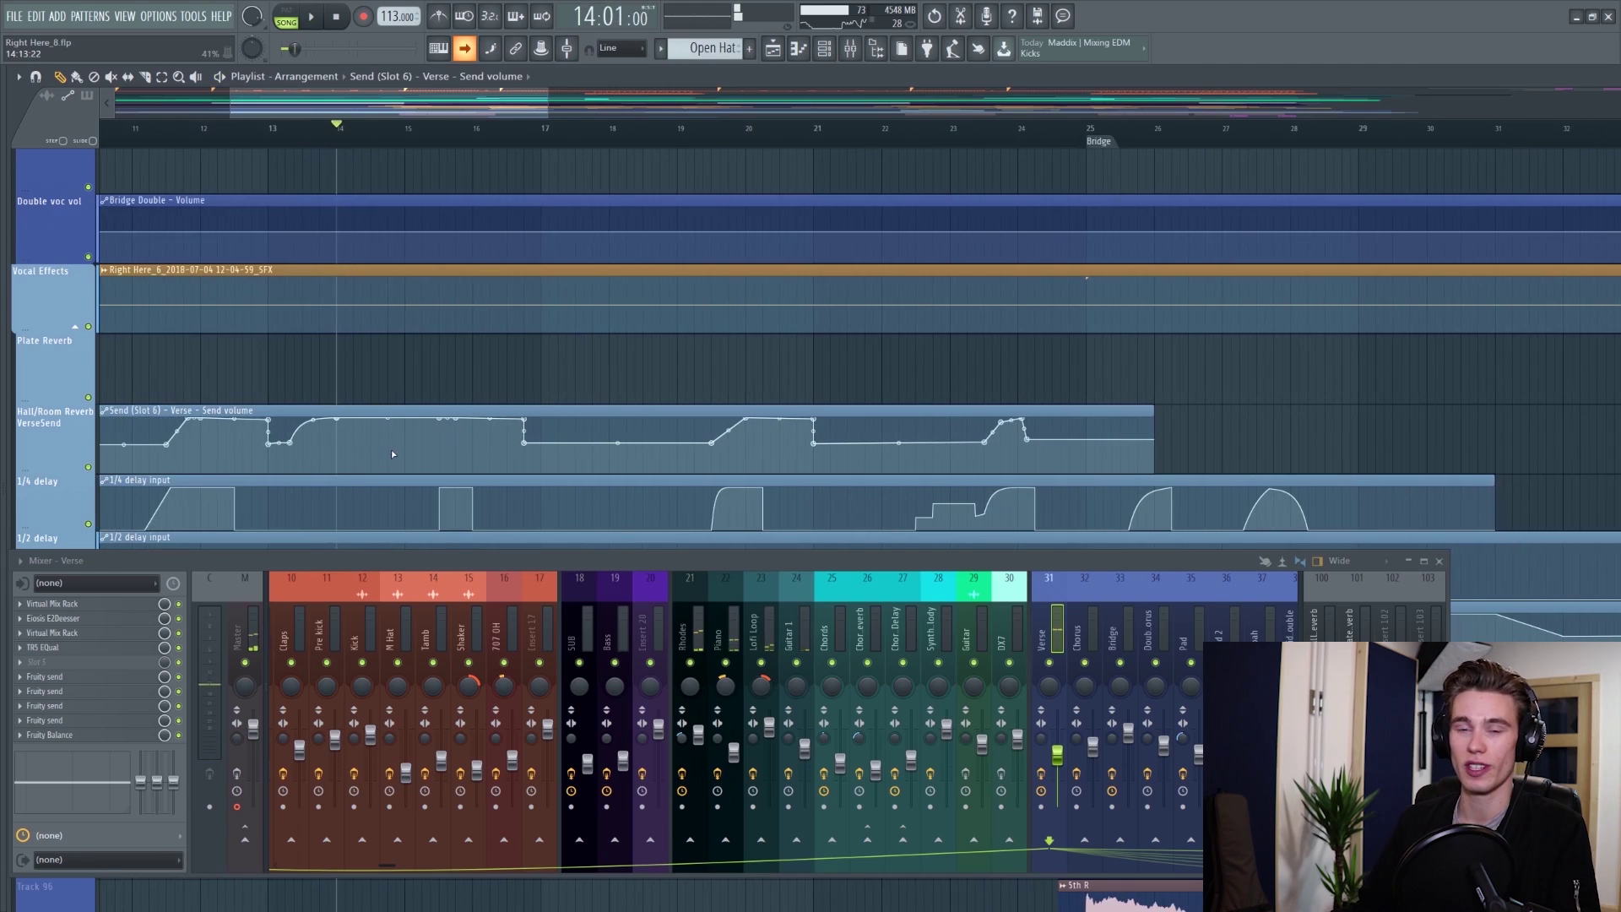